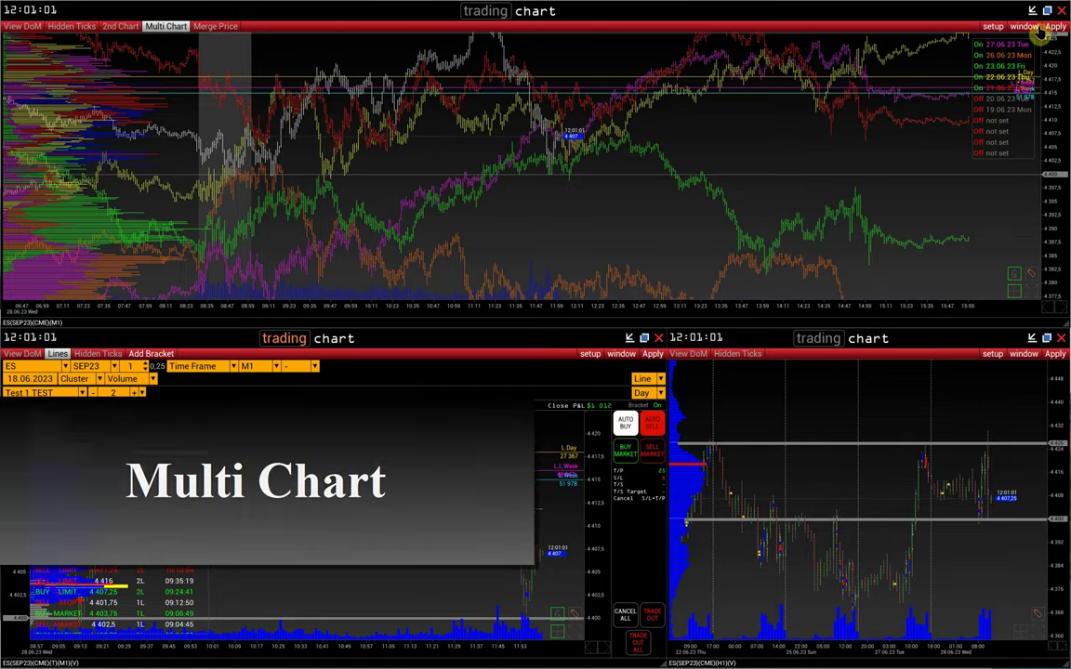
Maximize the multi chart and review the dates and colors in its Chart List
left_click(1047, 10)
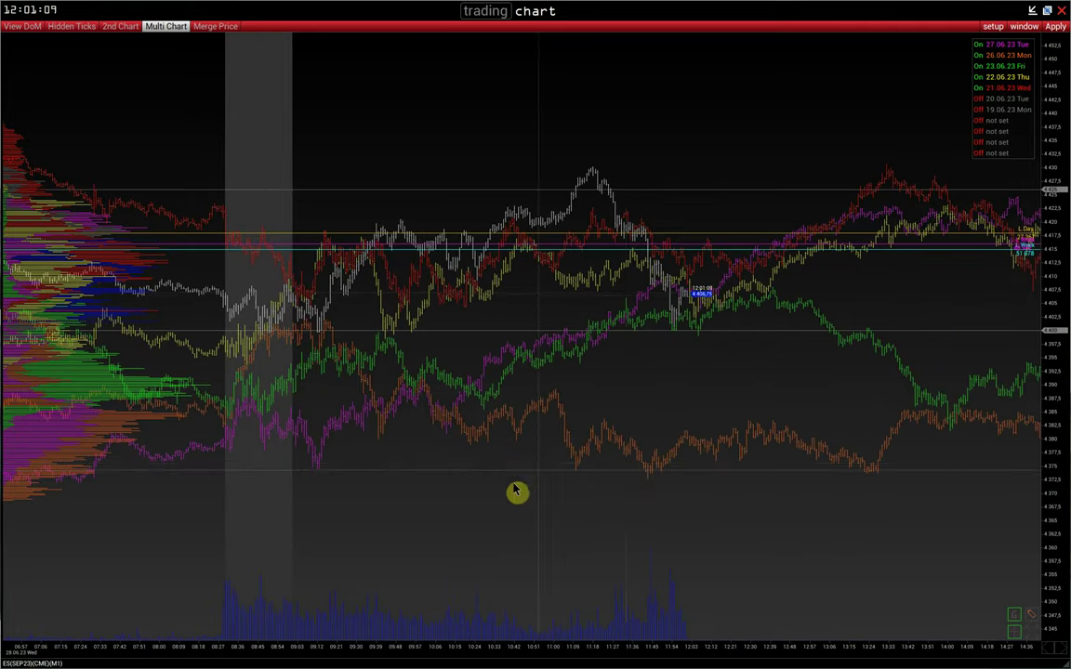
left_click_drag(626, 464, 592, 459)
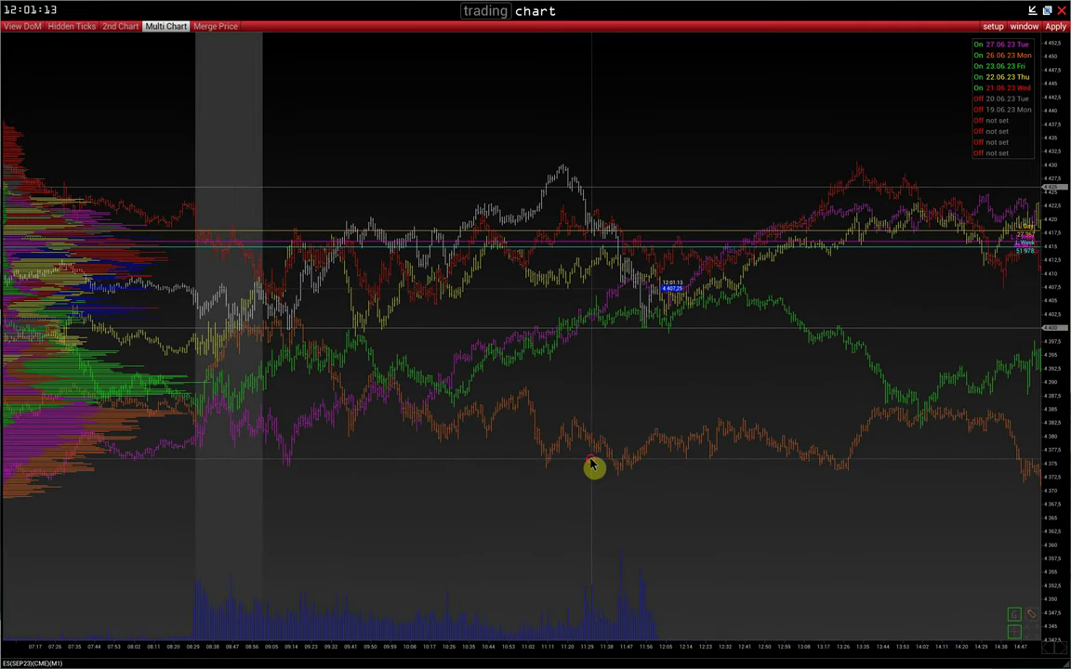
scroll(593, 468, "right", 3)
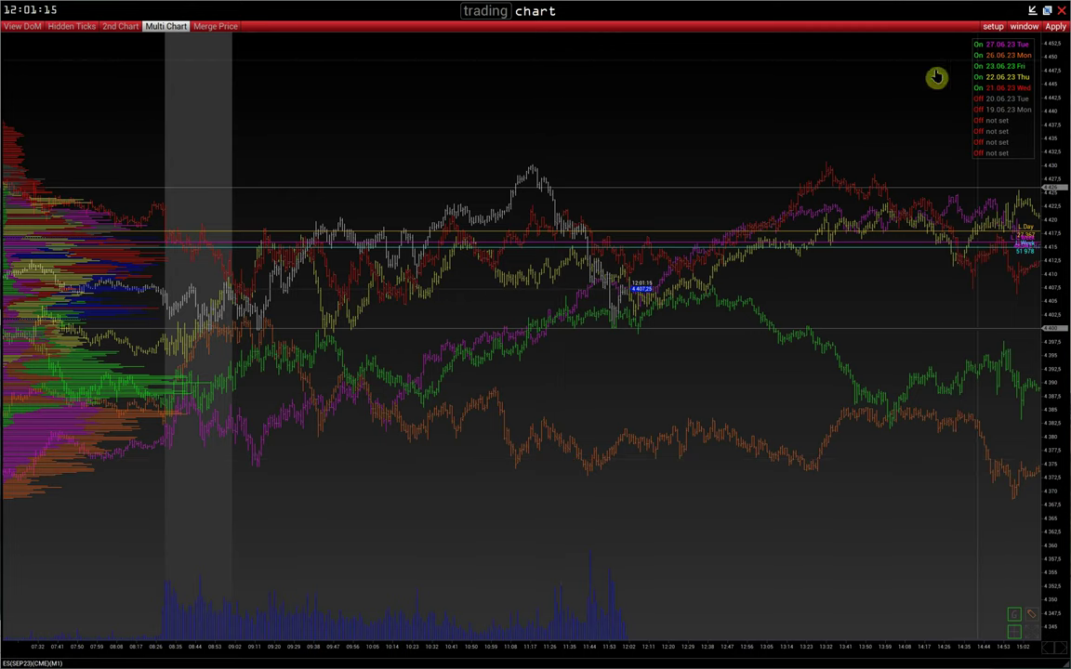
left_click(1000, 87)
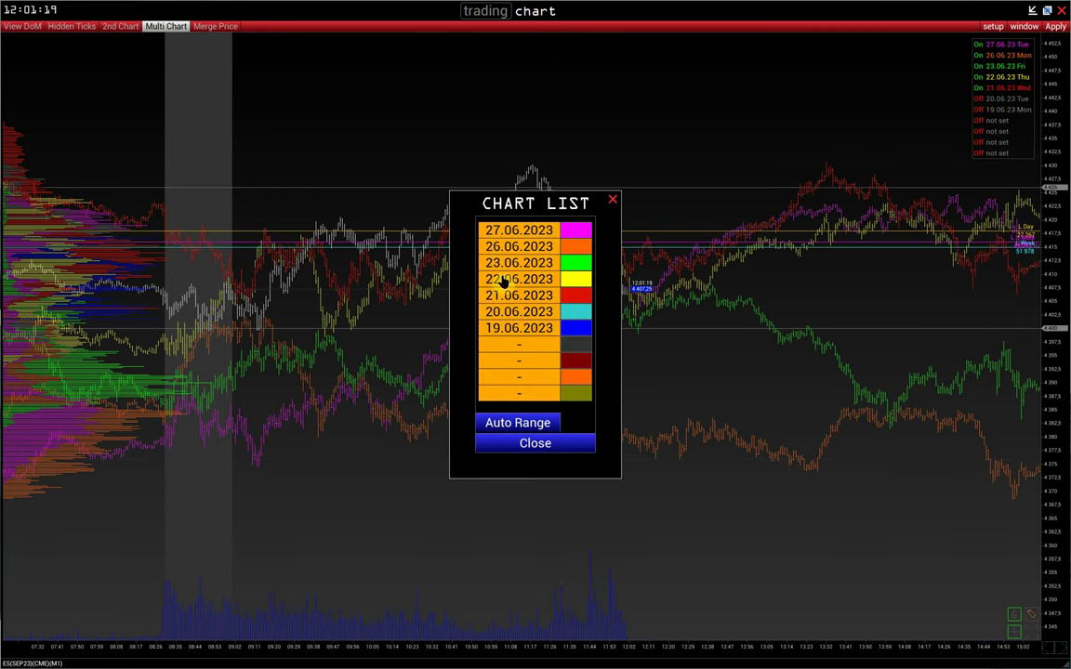
left_click(615, 203)
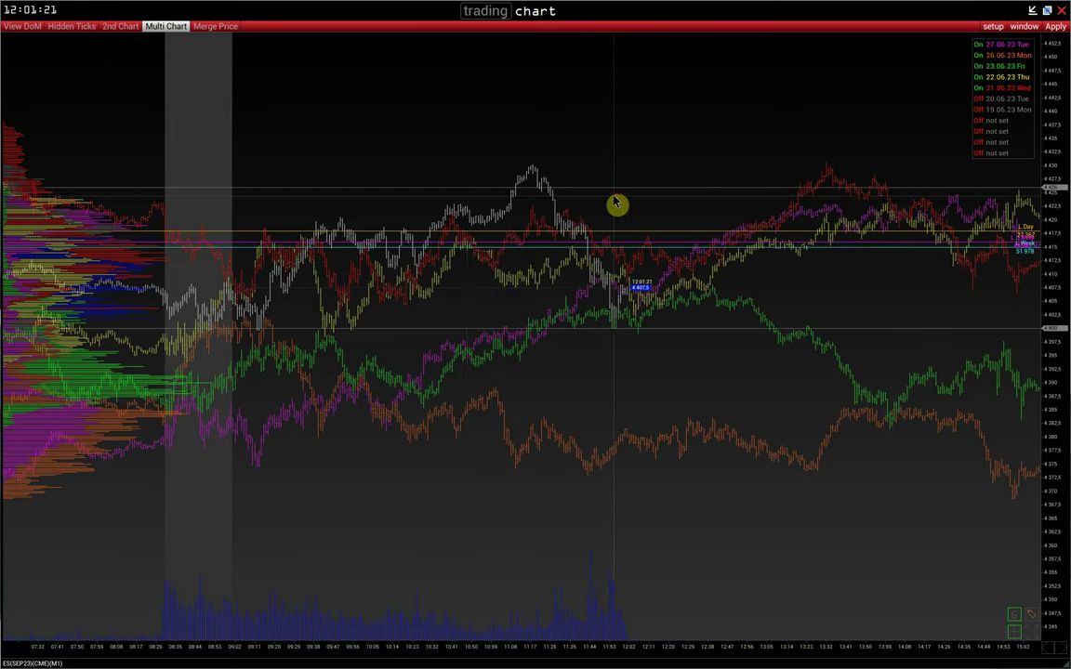
scroll(469, 656, "down", 2)
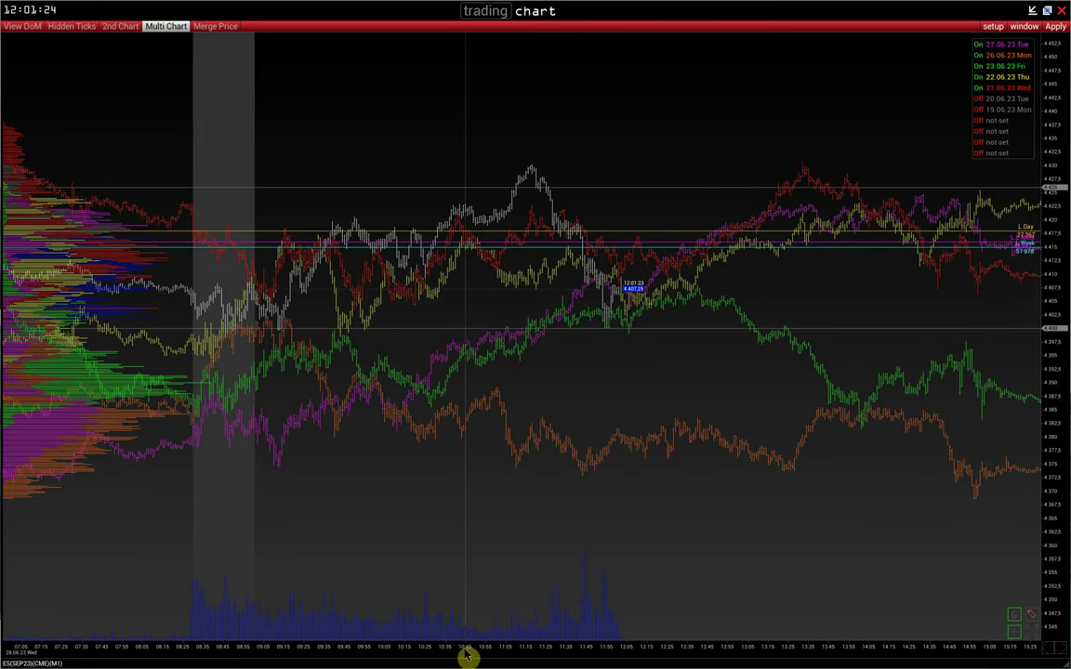
scroll(468, 656, "up", 2)
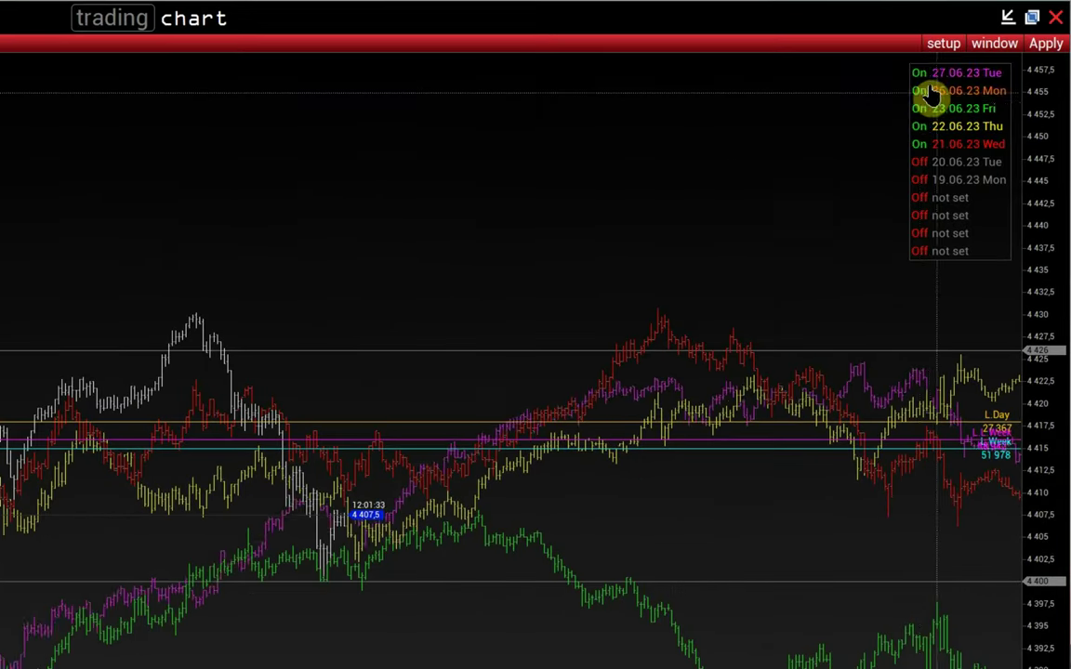
Hide the 27.06.23, 26.06.23, 23.06.23 and 22.06.23 days from the multi chart, leaving 21.06.23 overlaid
left_click(977, 45)
left_click(919, 109)
left_click(920, 126)
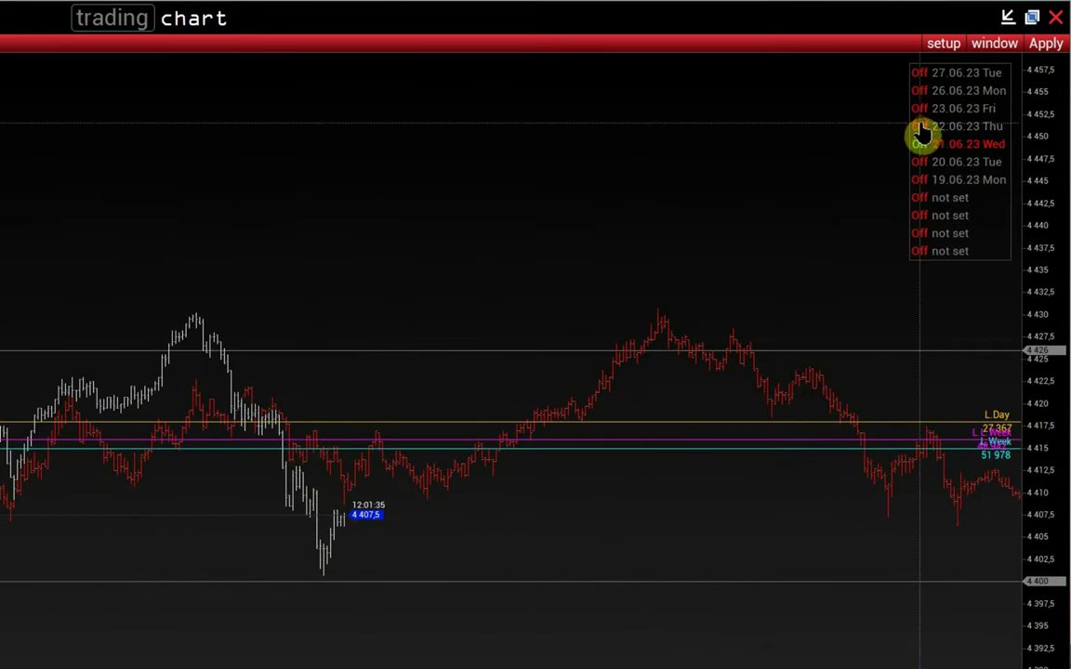
left_click_drag(568, 371, 590, 380)
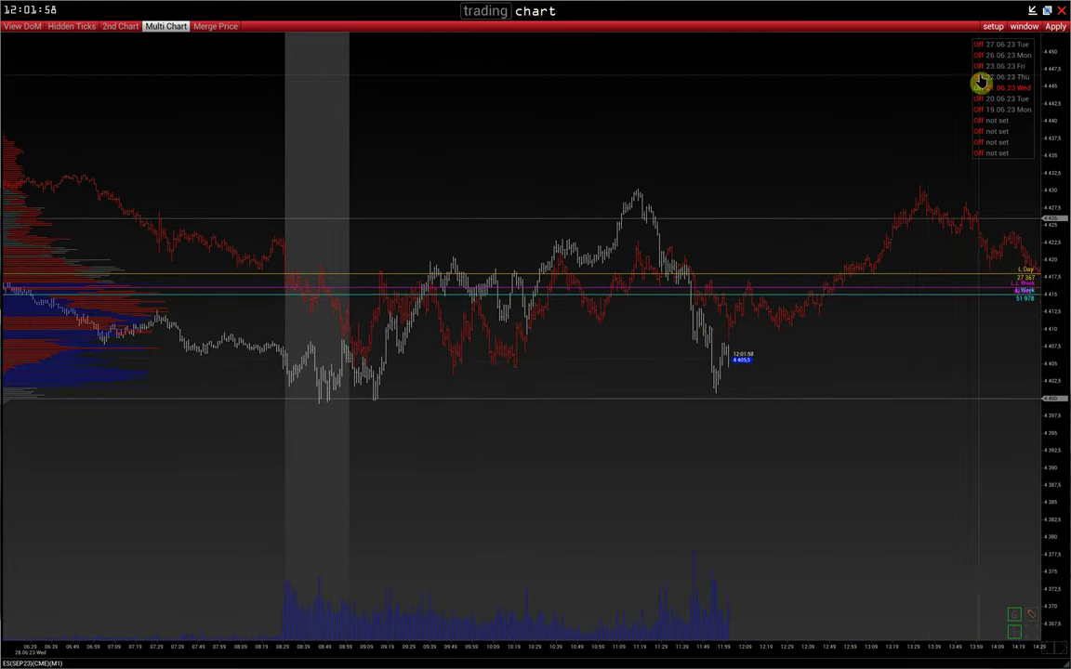
Show the 22.06.23 and 23.06.23 days on the multi chart and measure the midday rise of the 23.06.23 line
left_click(978, 79)
left_click(978, 86)
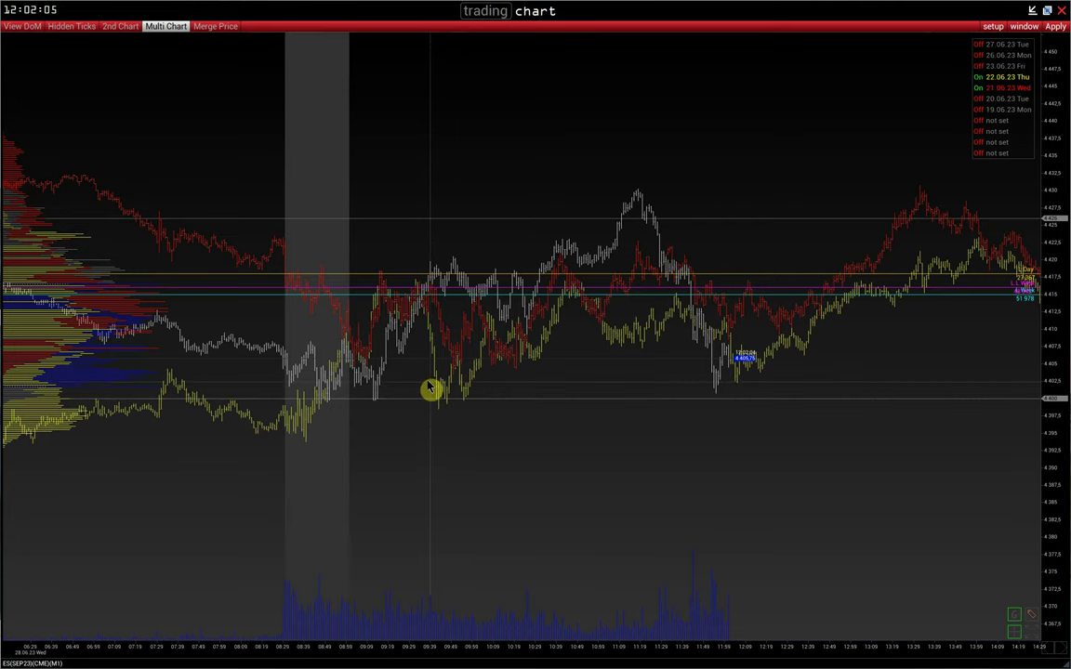
left_click(974, 68)
left_click(975, 87)
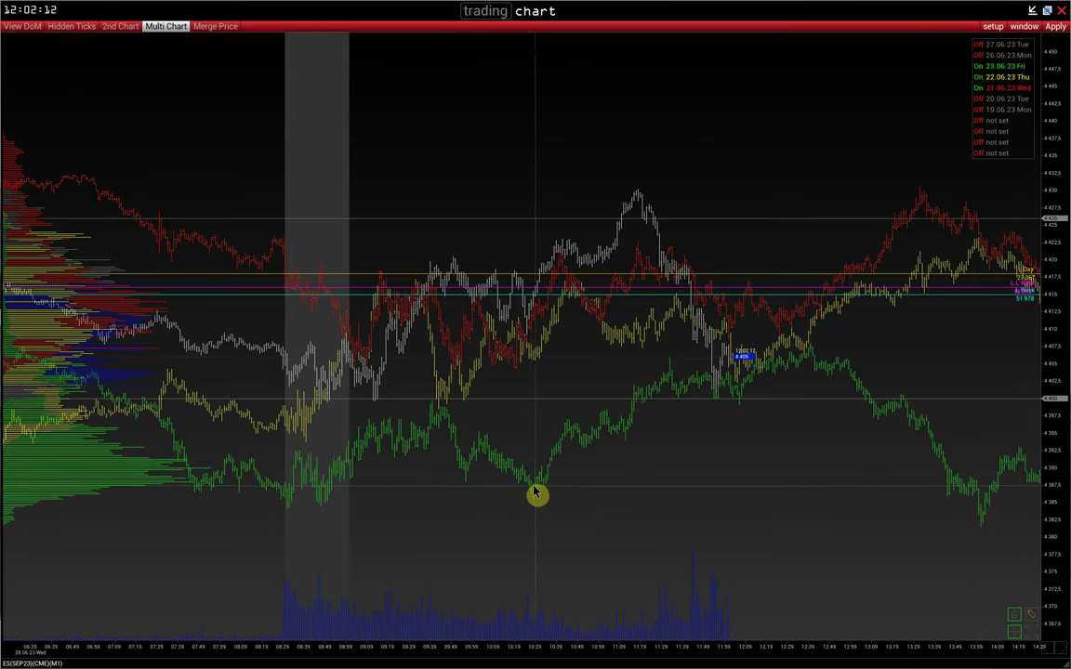
left_click_drag(534, 487, 796, 371)
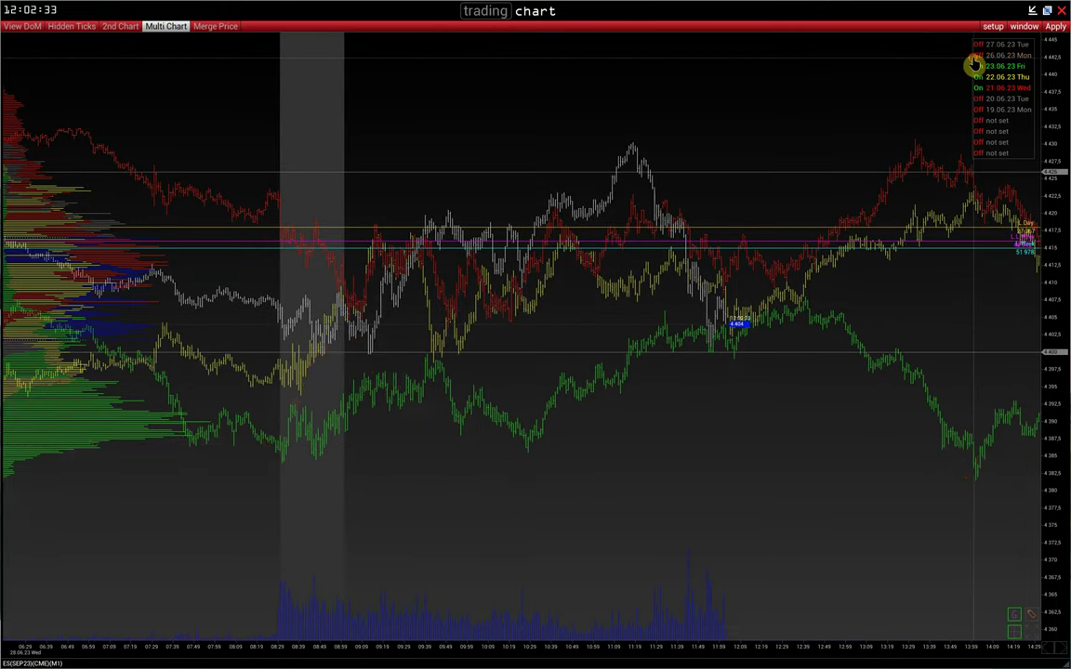
Show the 26.06.23 and 27.06.23 days on the multi chart, measuring a late-morning move on the 26.06.23 line
left_click(975, 56)
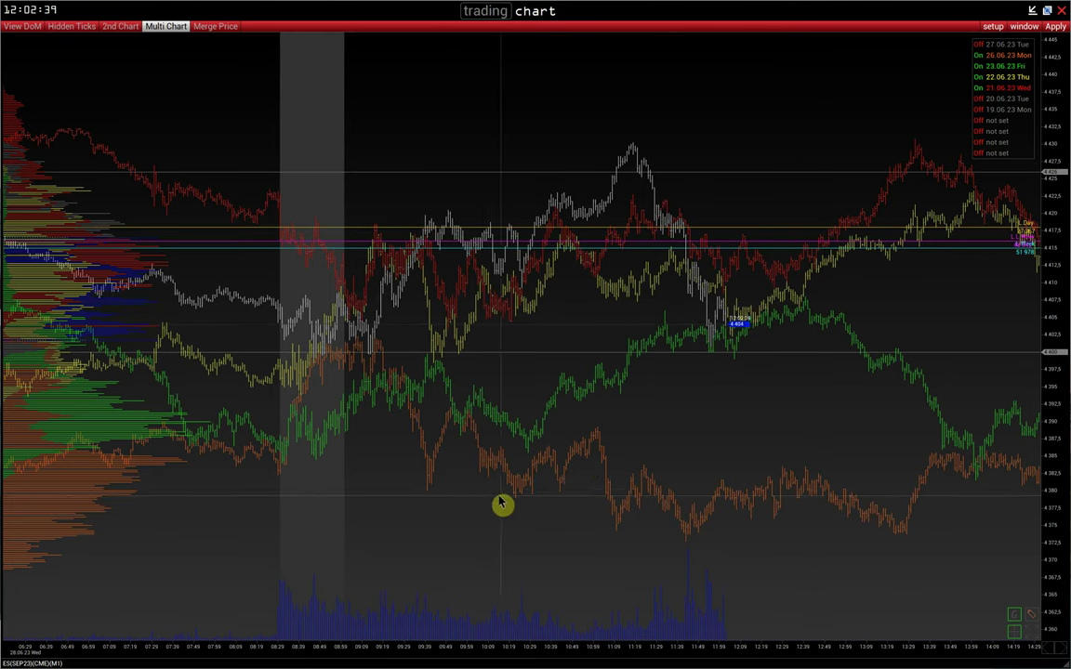
left_click_drag(520, 494, 620, 450)
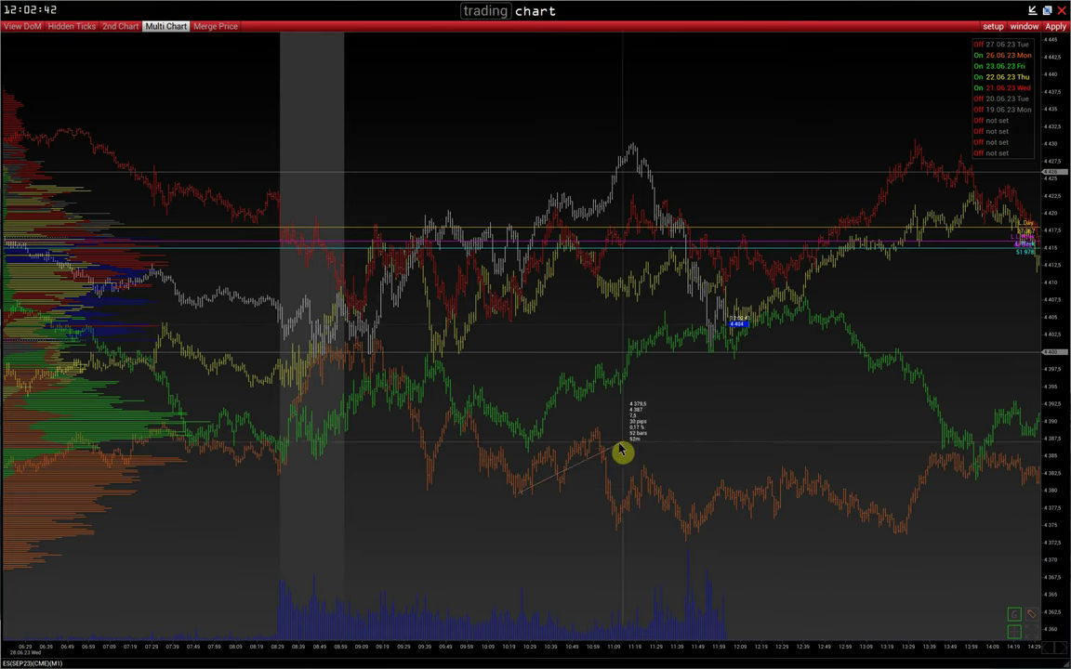
left_click(975, 47)
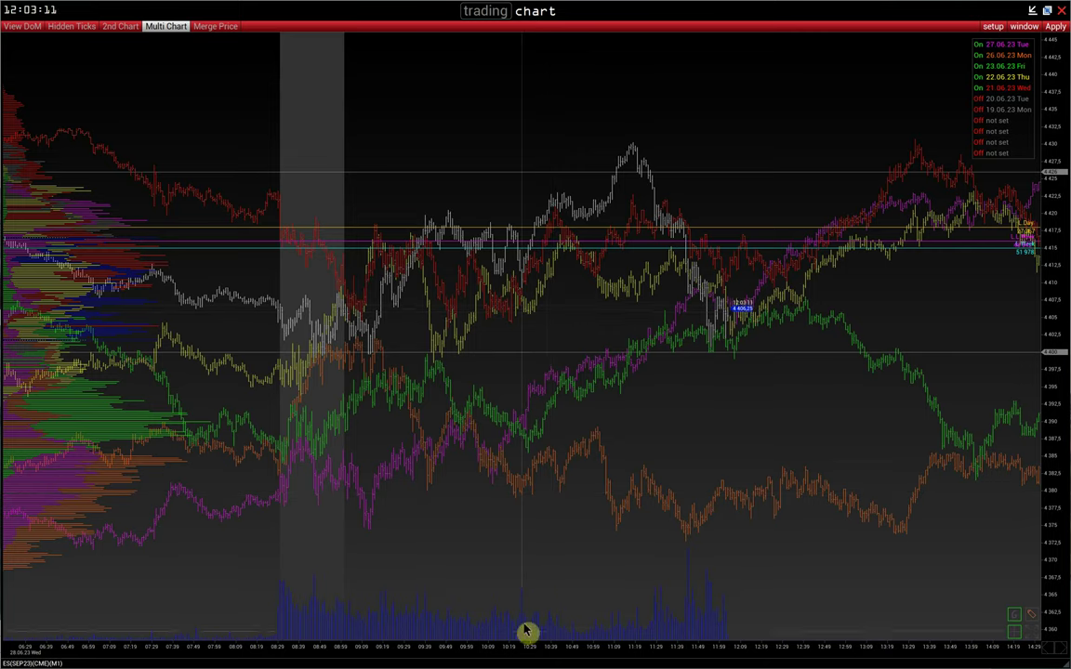
scroll(523, 648, "up", 2)
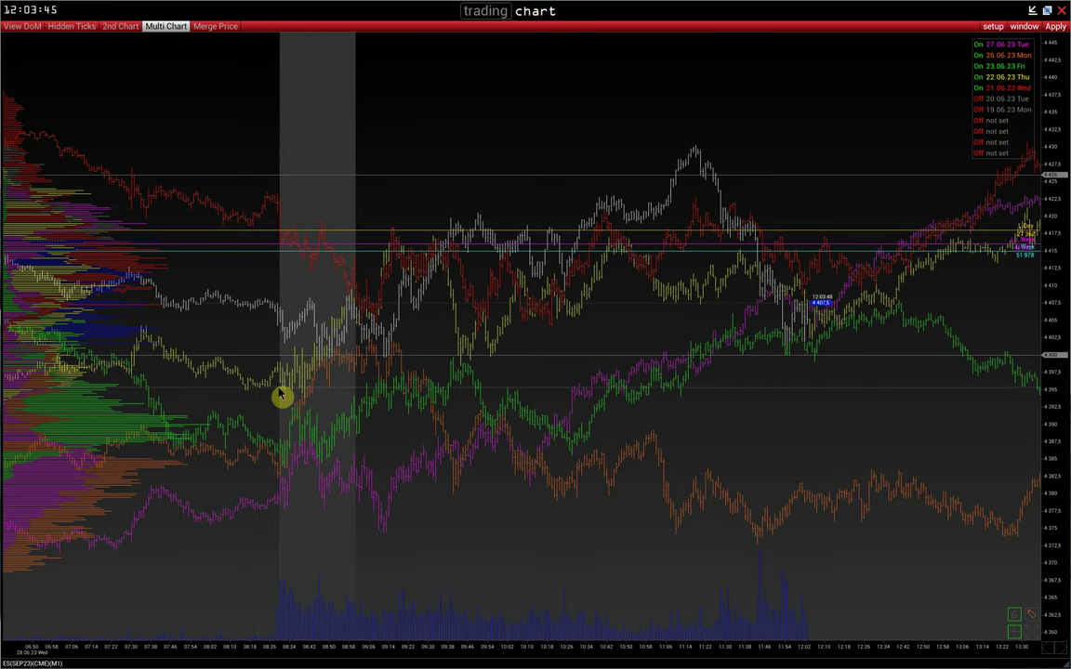
Measure the overlaid days' price moves after the 08:30 open, and restore the multi chart to the tiled layout
left_click_drag(279, 395, 325, 385)
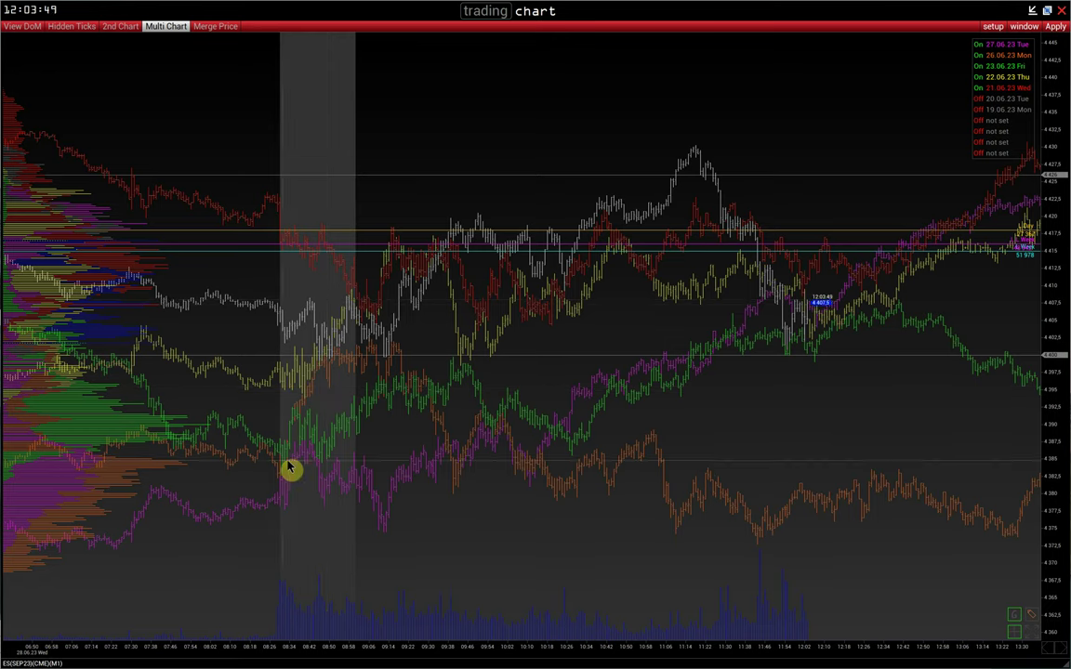
left_click_drag(284, 469, 373, 466)
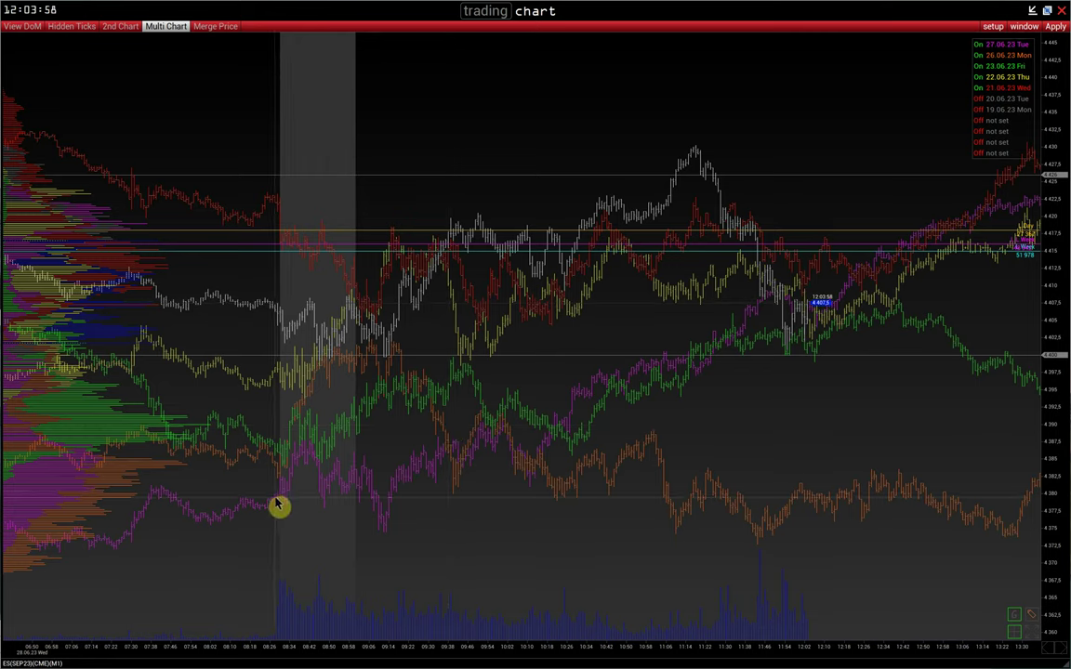
left_click_drag(279, 498, 394, 500)
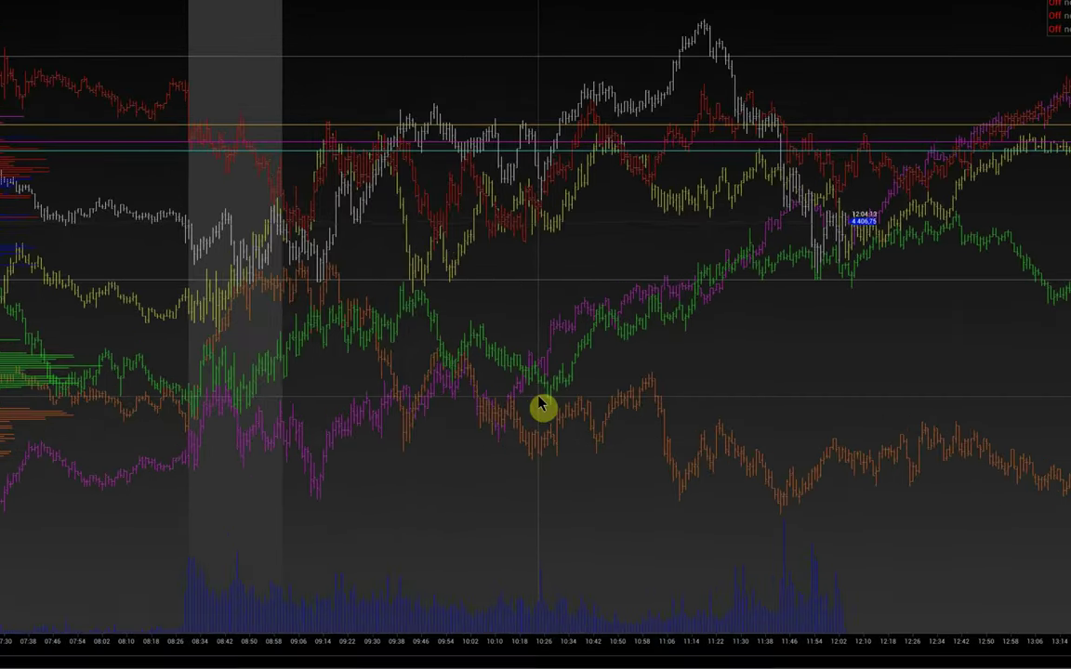
mouse_move(440, 422)
left_mouse_down()
mouse_move(529, 403)
mouse_move(514, 416)
left_mouse_up()
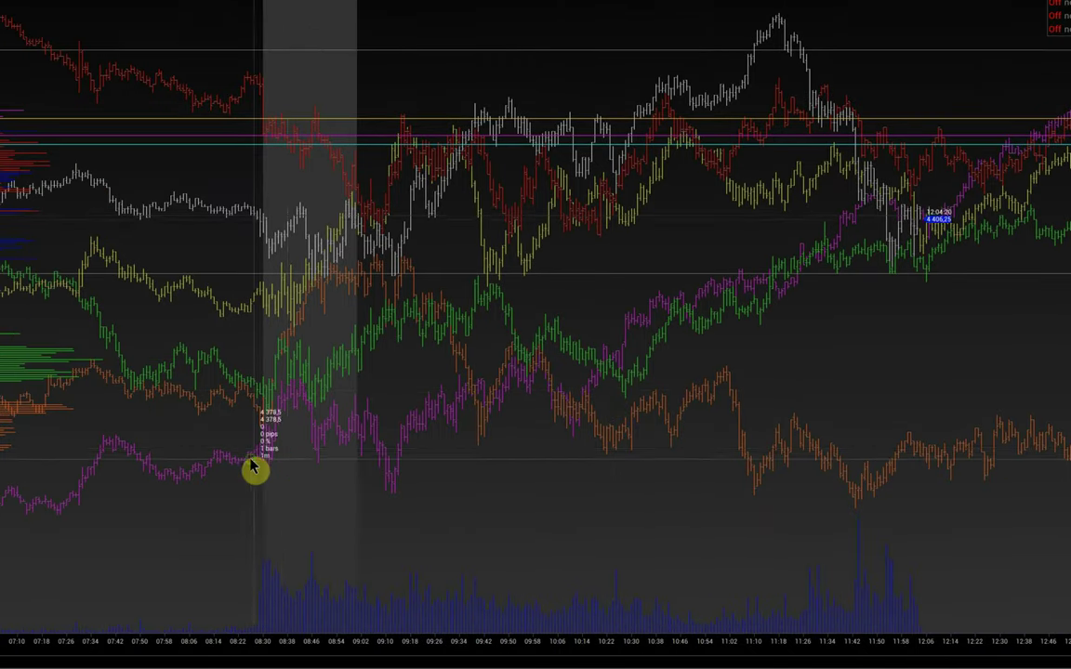
scroll(419, 469, "down", 2)
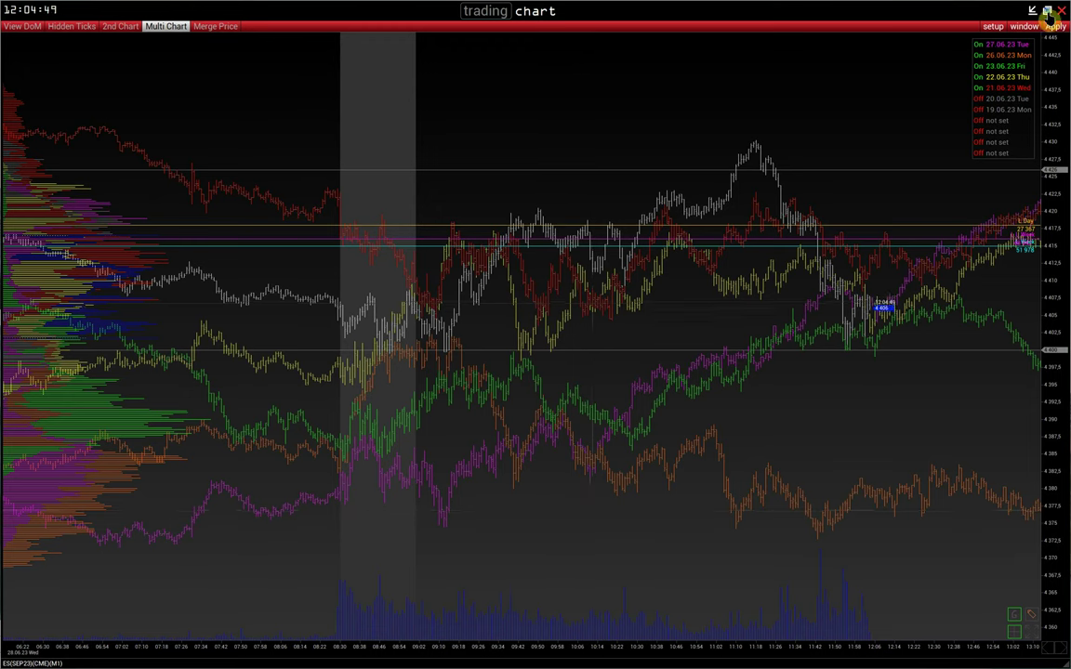
left_click(1047, 13)
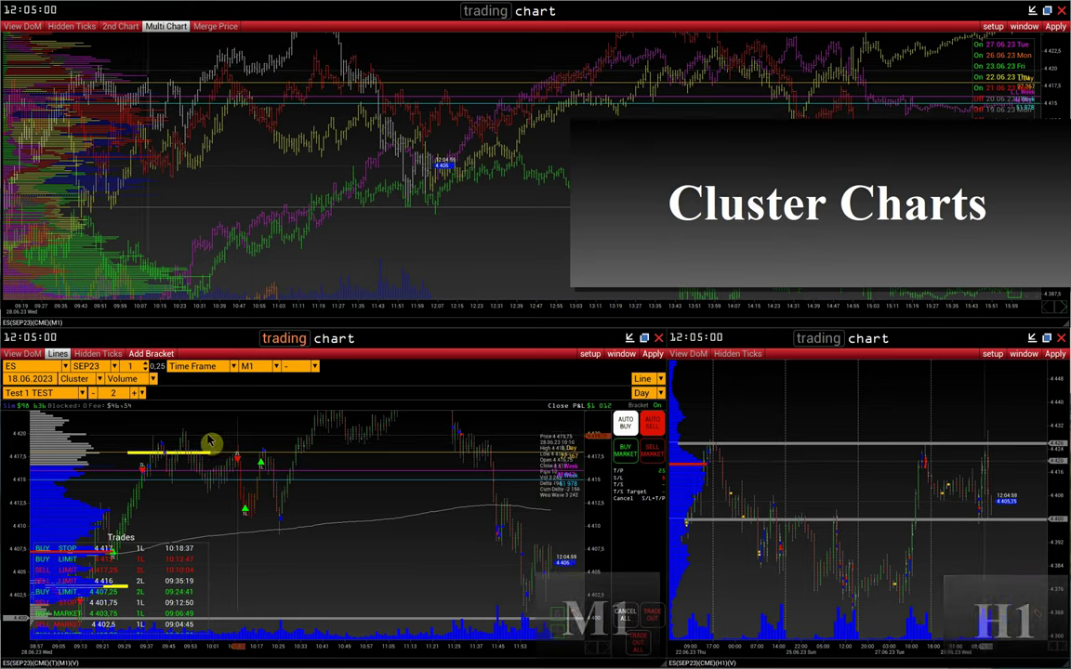
Examine the recent sessions on the H1 cluster chart and the morning trades near 4 400 on the M1 chart
left_click_drag(950, 527, 984, 525)
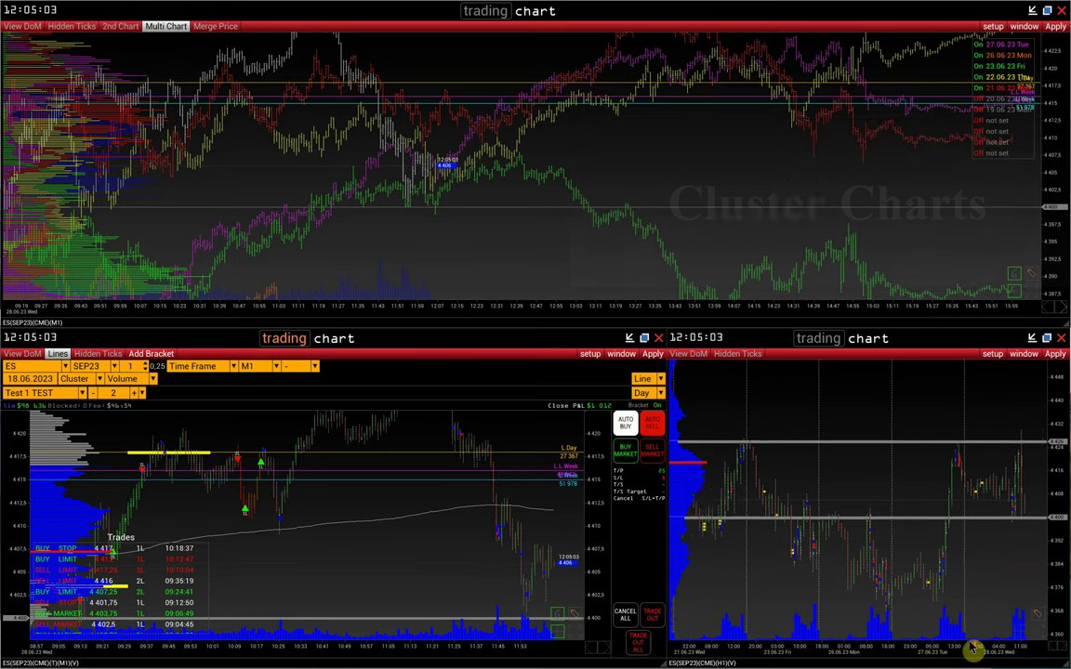
scroll(971, 646, "up", 2)
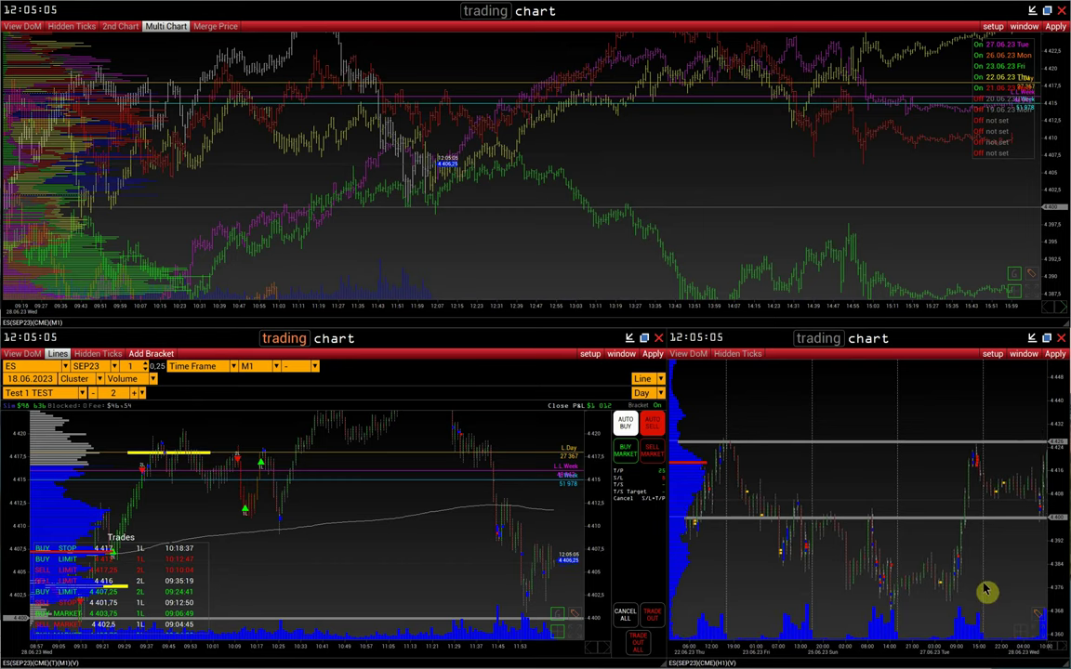
scroll(980, 516, "down", 1)
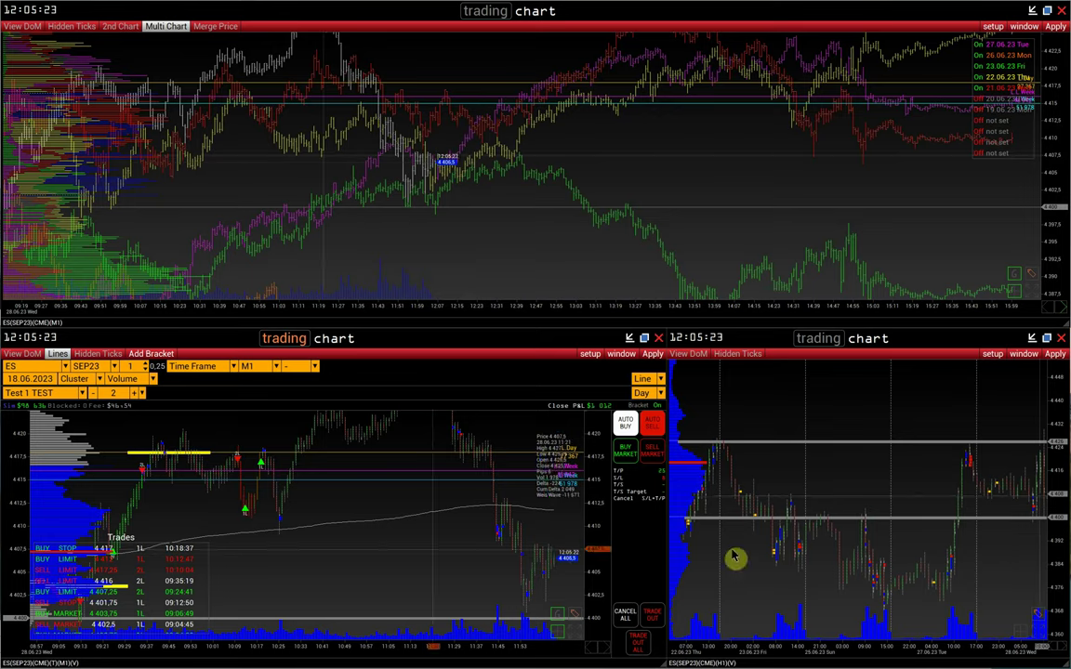
scroll(469, 543, "up", 5)
left_click_drag(438, 590, 412, 581)
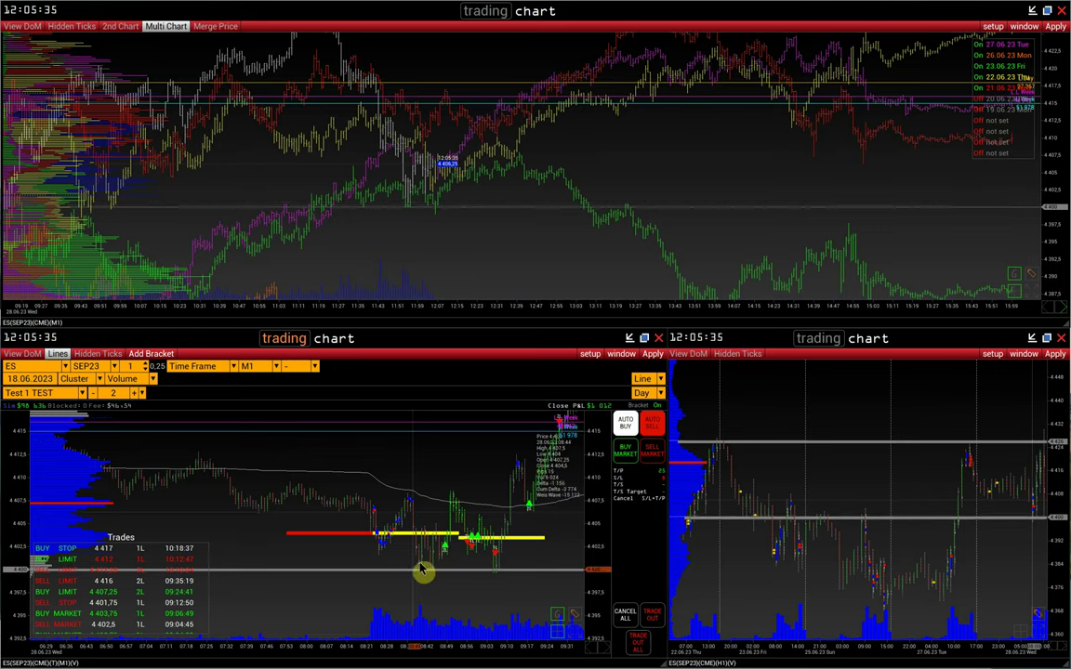
left_click_drag(795, 576, 786, 568)
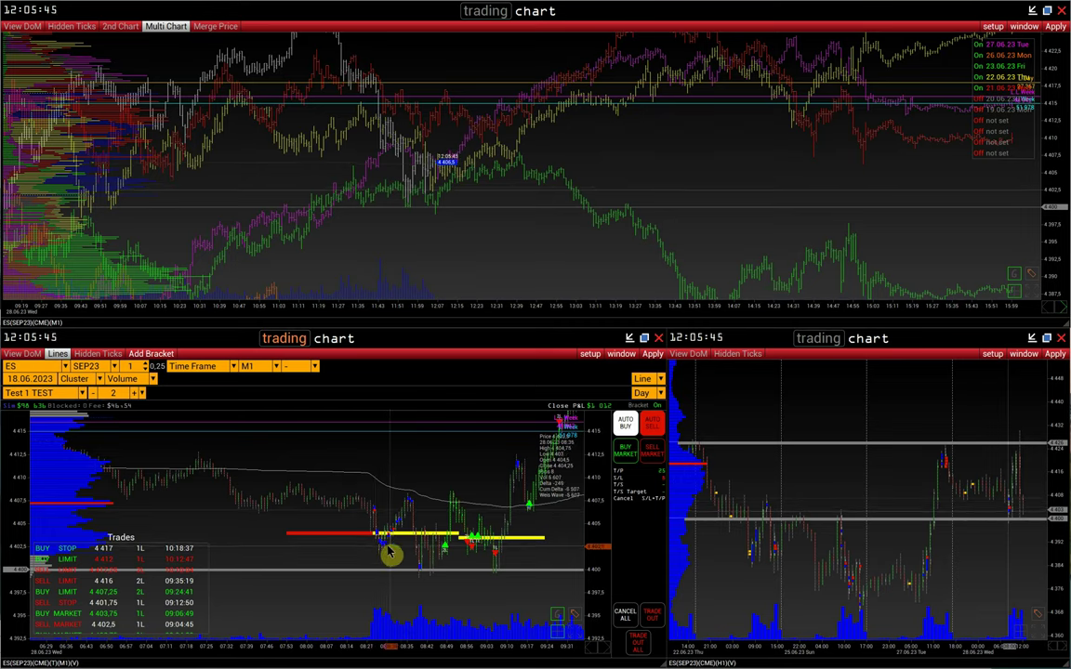
left_click_drag(391, 554, 324, 562)
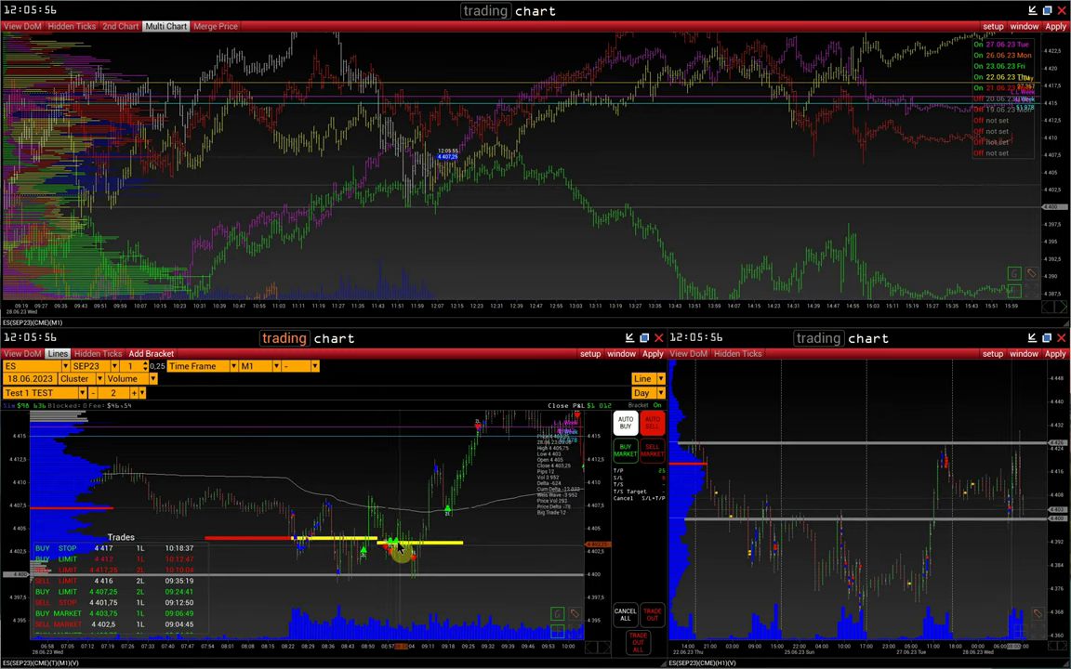
scroll(291, 554, "down", 1)
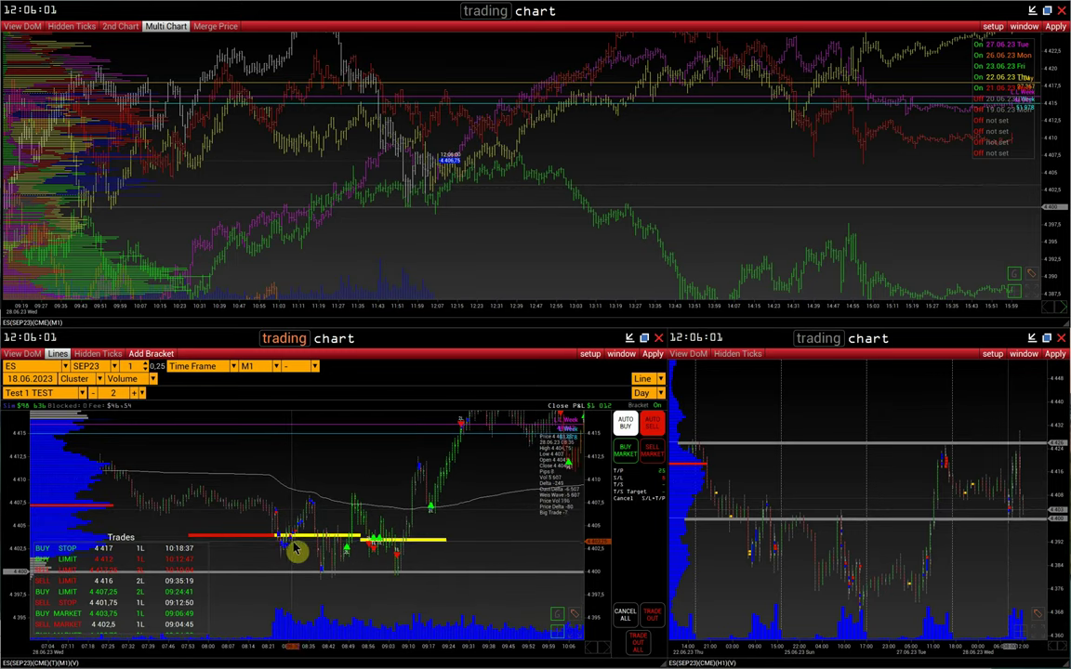
Maximize the M1 chart and mark the zones at about 4 403 and 4 407,5 with rectangles at transparency 85
left_click(643, 338)
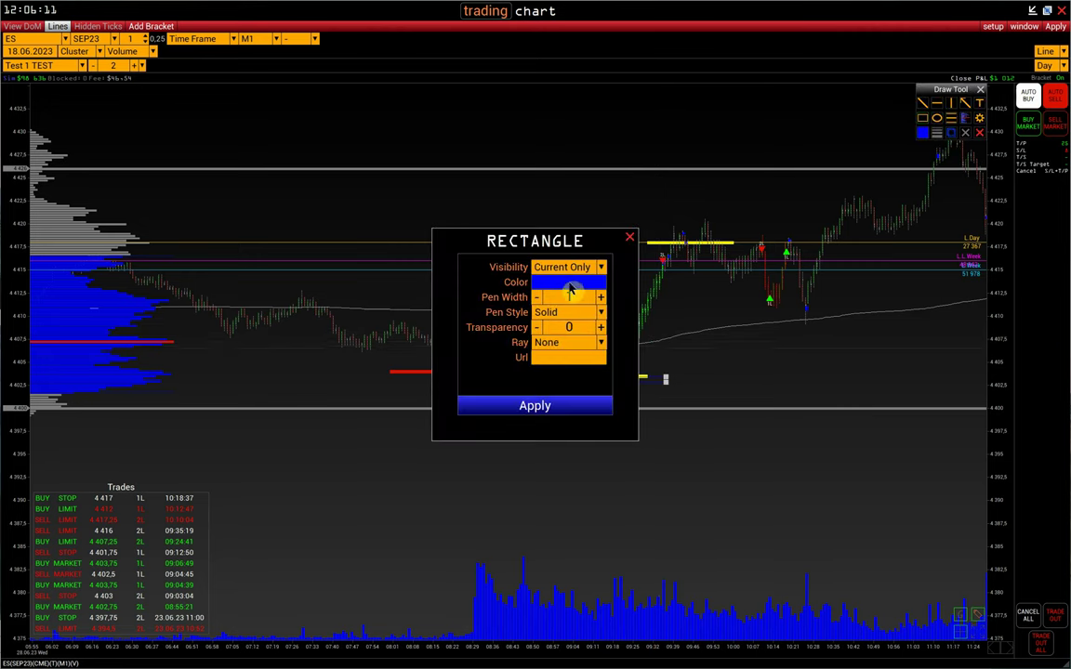
type("85")
left_click(550, 403)
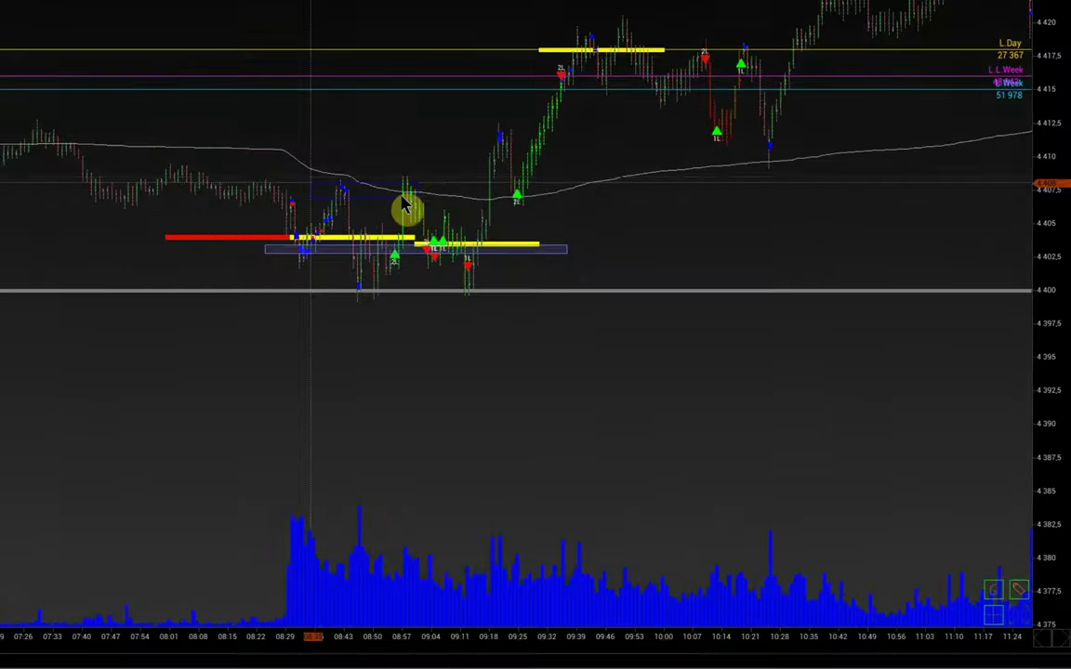
left_click(615, 193)
mouse_move(604, 187)
left_mouse_down()
mouse_move(557, 256)
mouse_move(598, 190)
left_mouse_up()
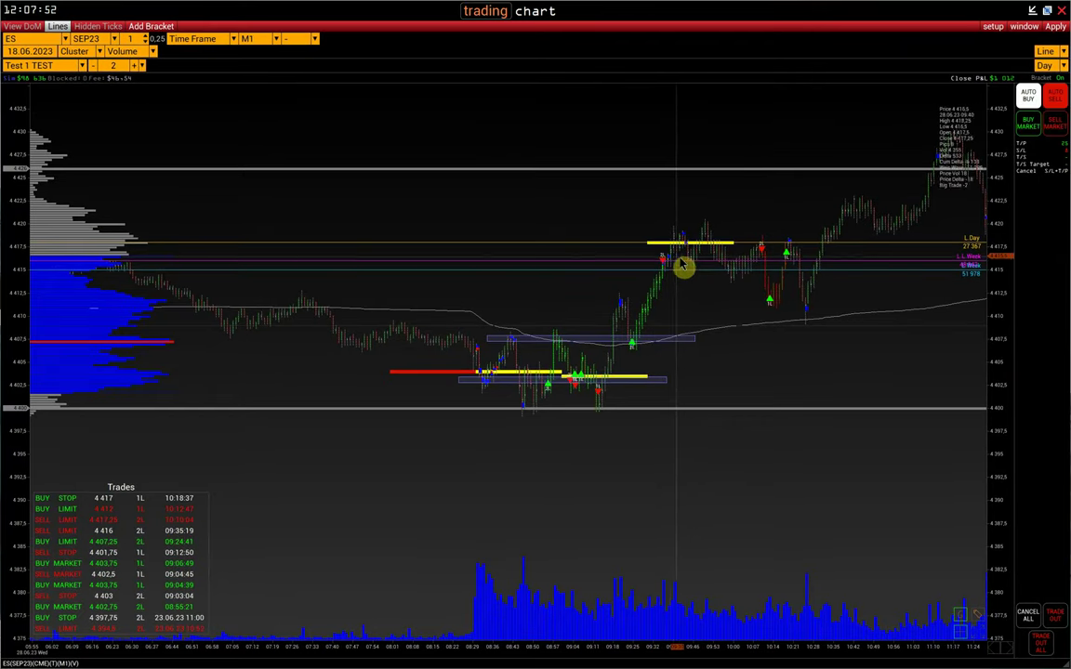
Restore the M1 chart to the tiled layout, maximize it again and examine the trades below the yellow level at 4 418
left_click(1046, 11)
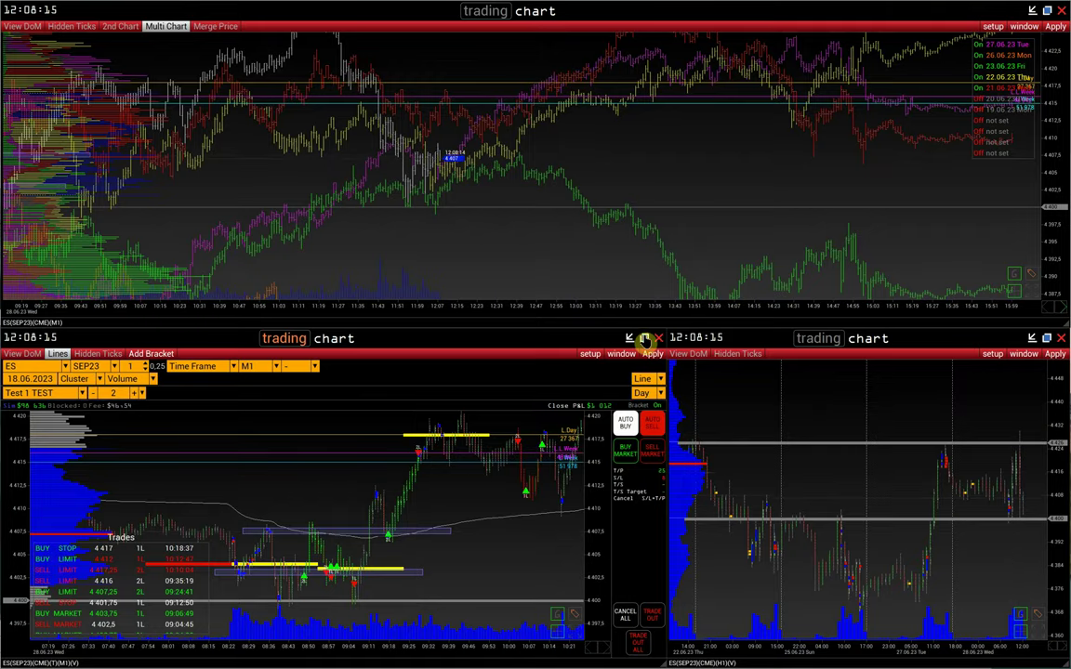
left_click(643, 340)
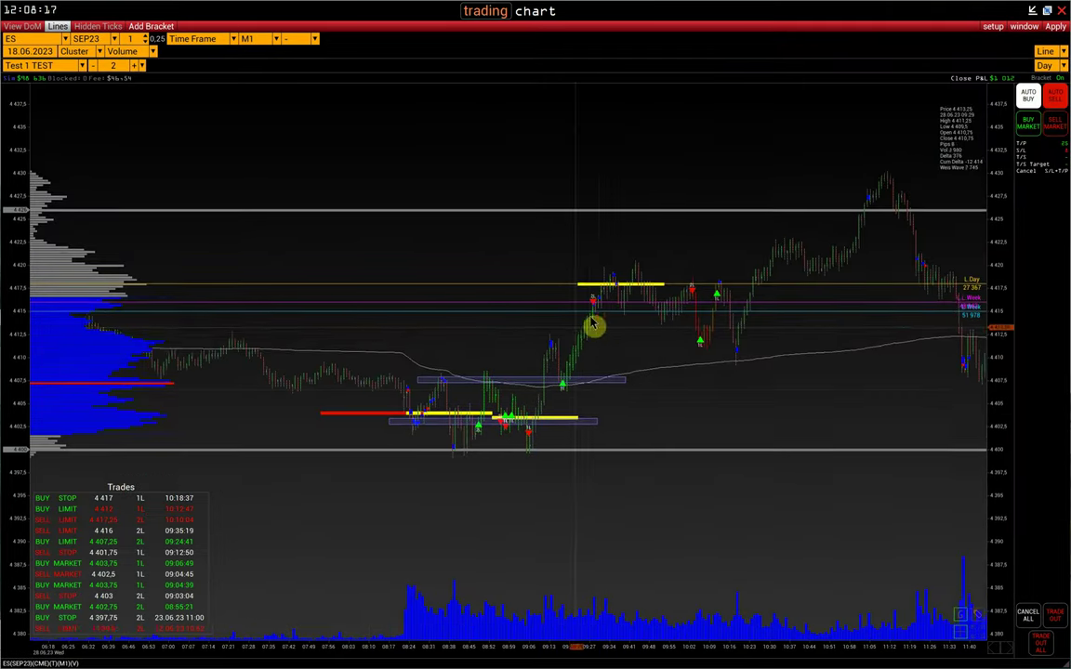
scroll(997, 337, "up", 3)
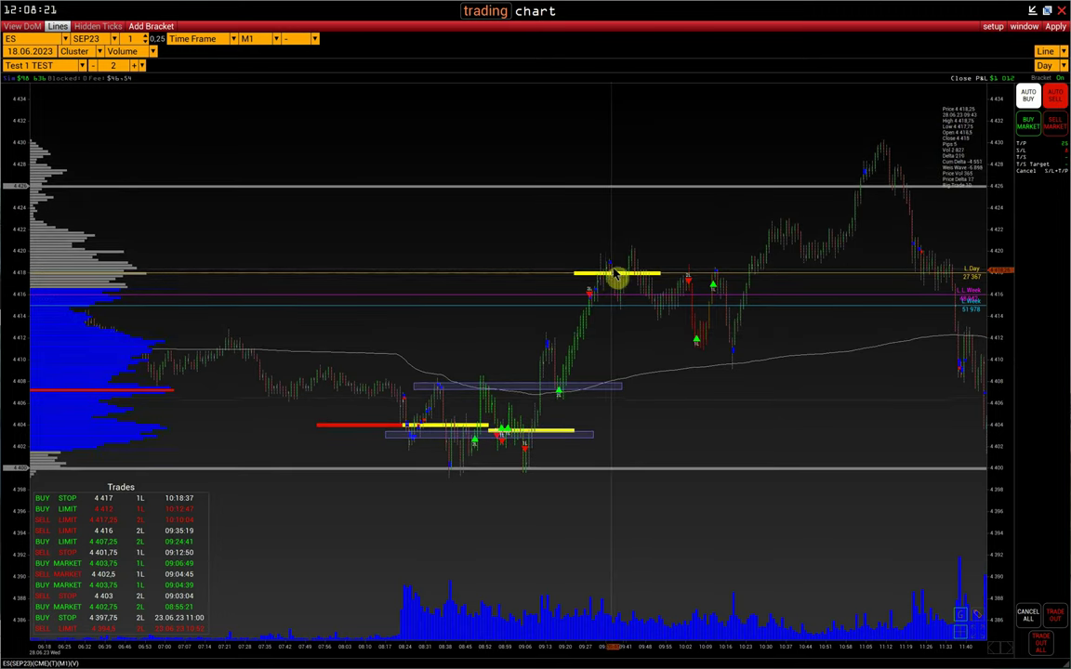
Switch from the M1 chart to the maximized multi chart and hide the overlaid days 27.06, 26.06, 23.06 and 22.06.23
left_click(1047, 11)
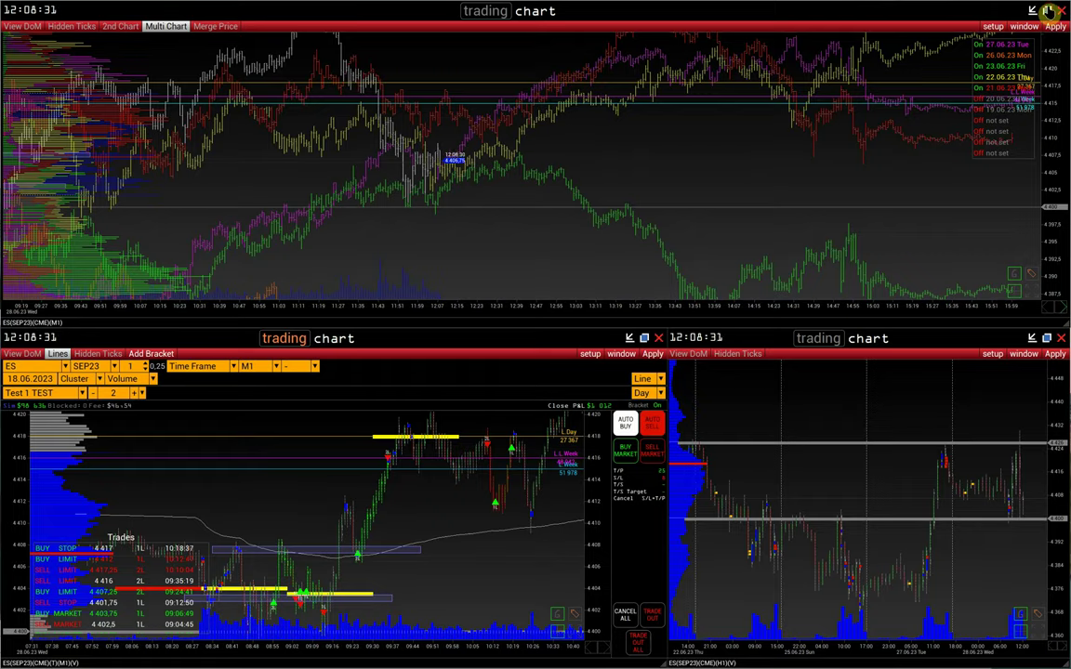
left_click(1046, 11)
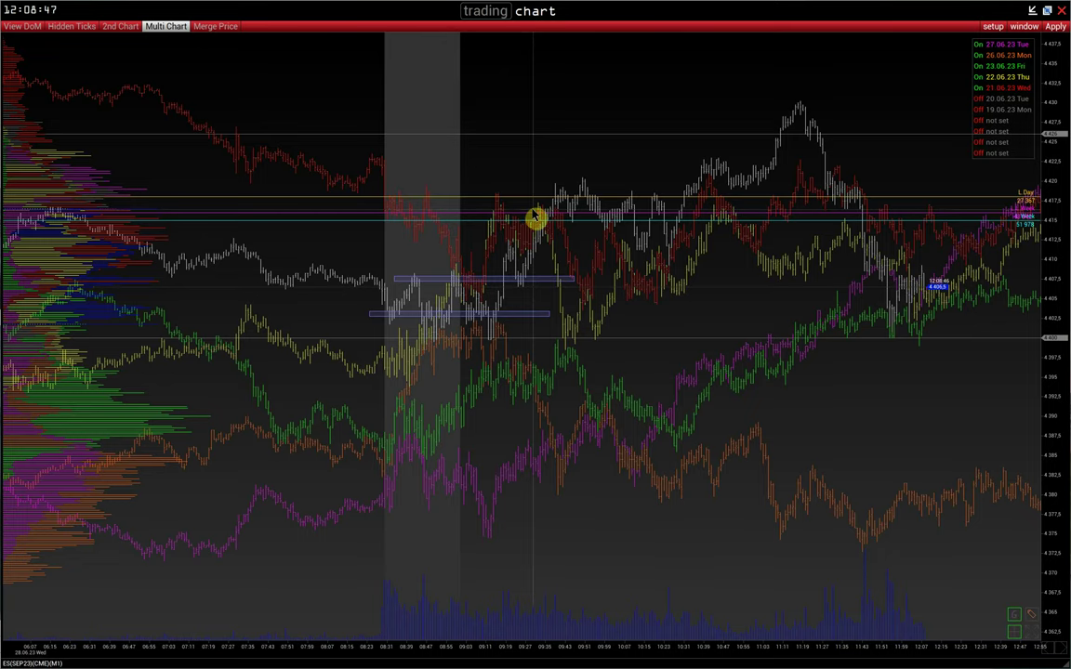
left_click(976, 45)
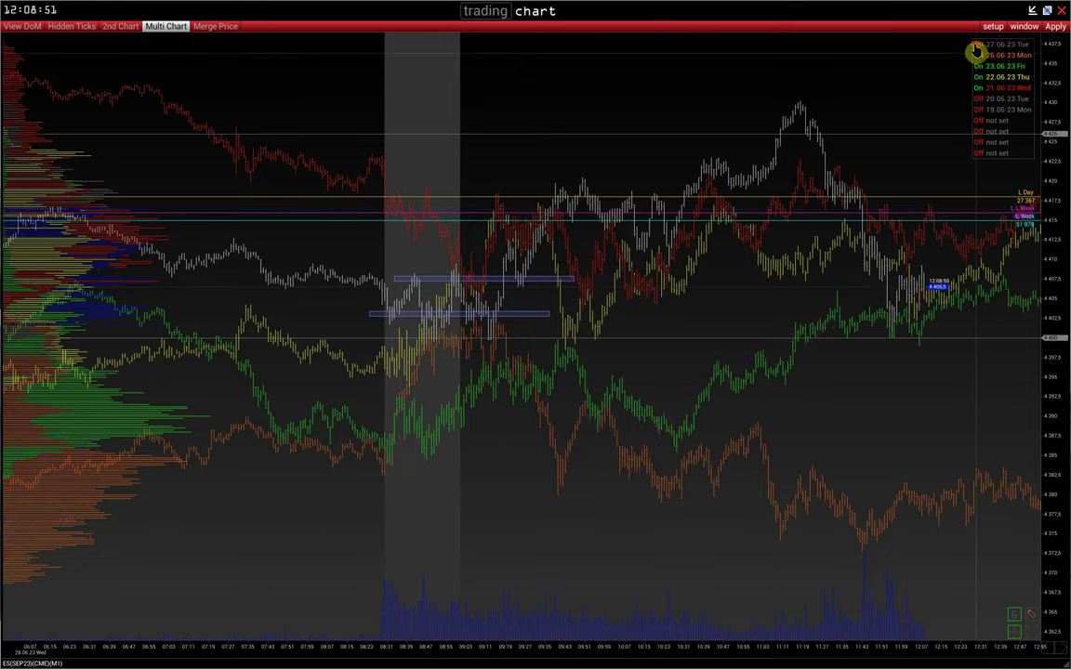
left_click(976, 55)
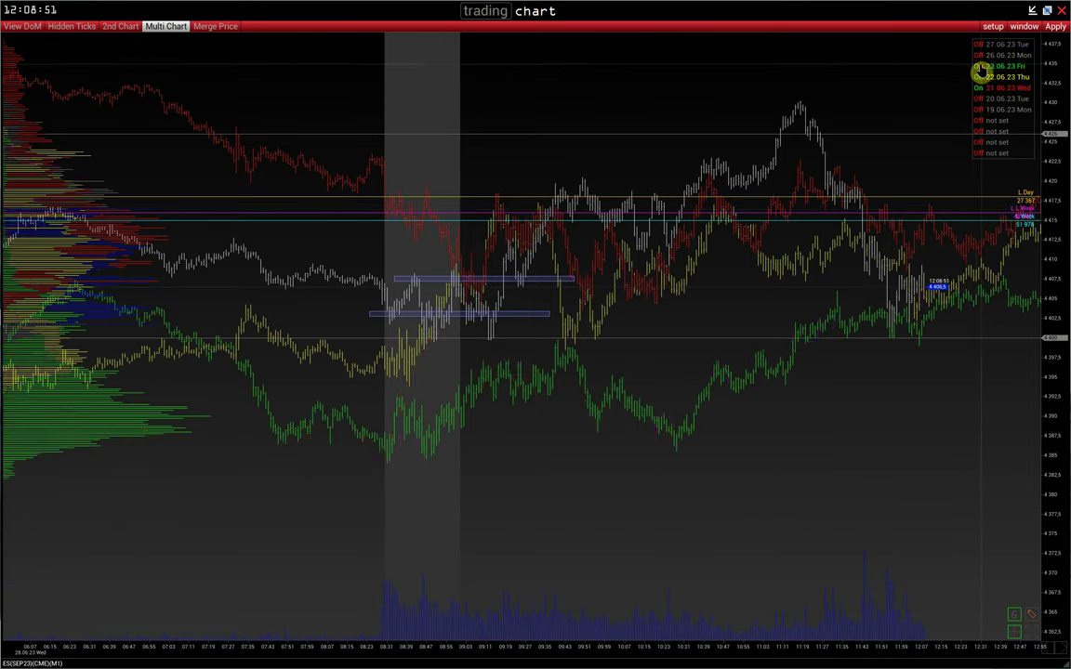
left_click(978, 67)
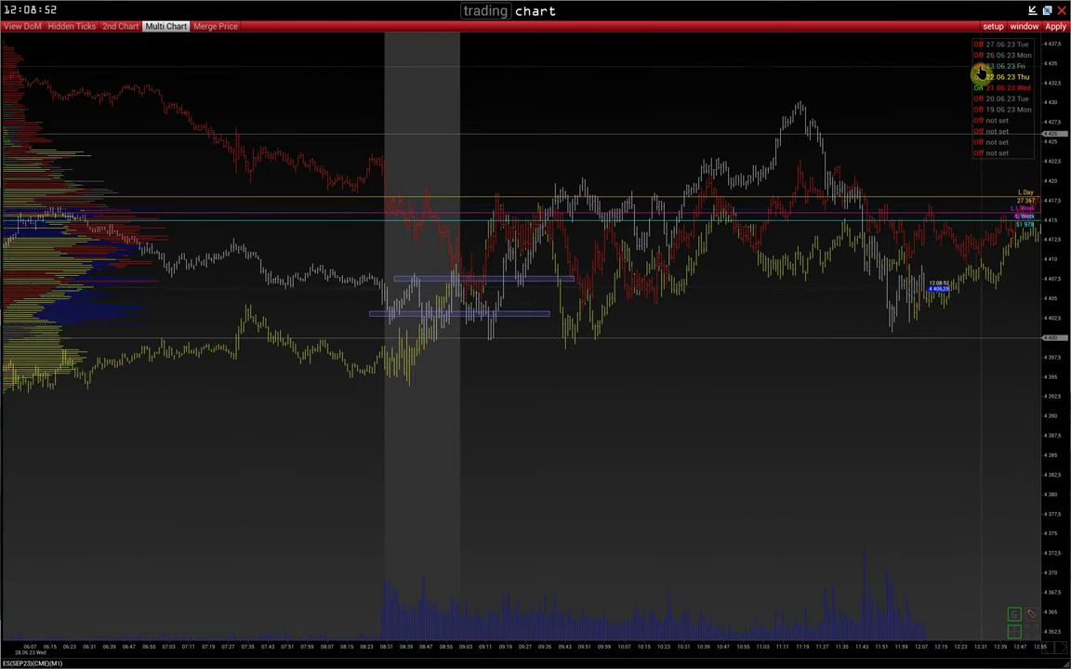
left_click(979, 77)
left_click(978, 86)
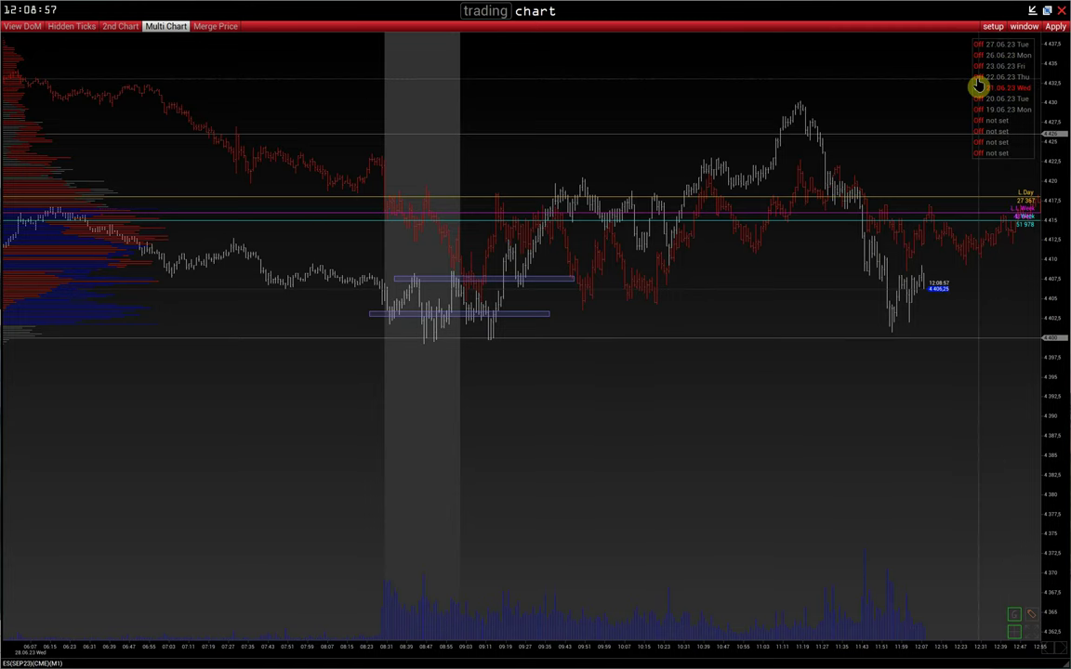
Show the overlaid days 22.06, 23.06, 26.06 and 27.06.23 one by one, and restore the multi chart to the tiled layout
left_click(978, 78)
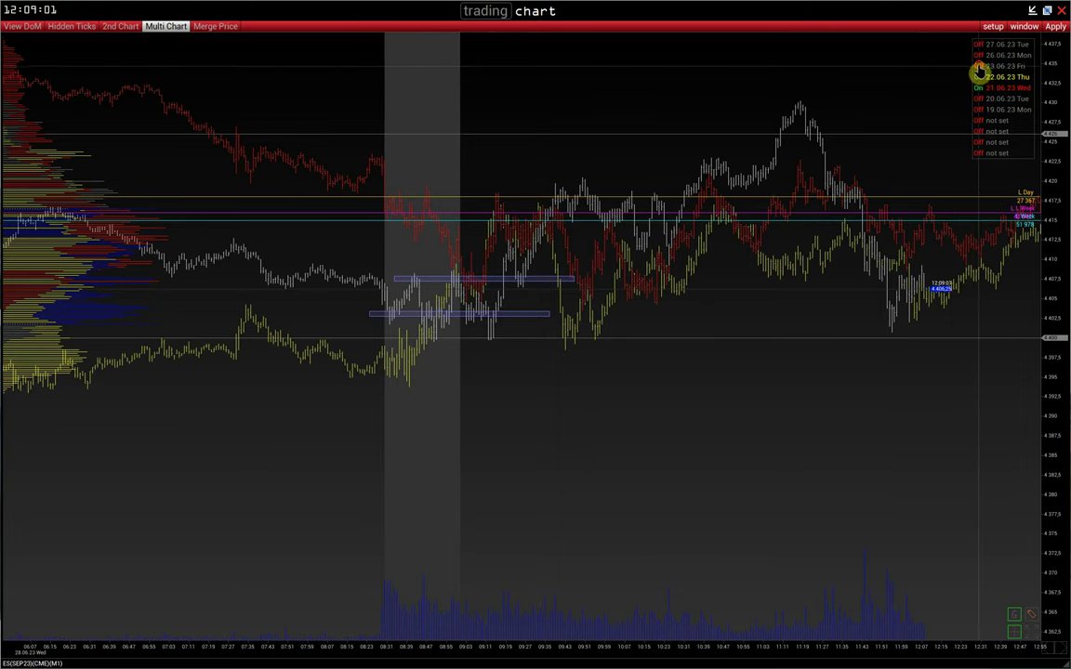
left_click(979, 67)
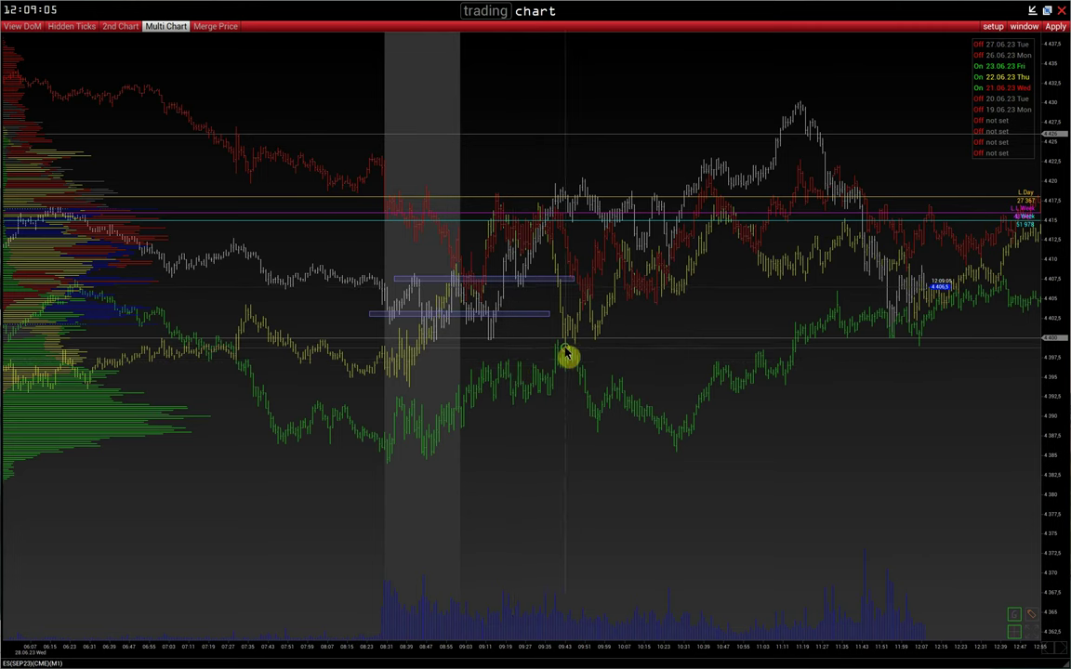
left_click(978, 56)
left_click(975, 58)
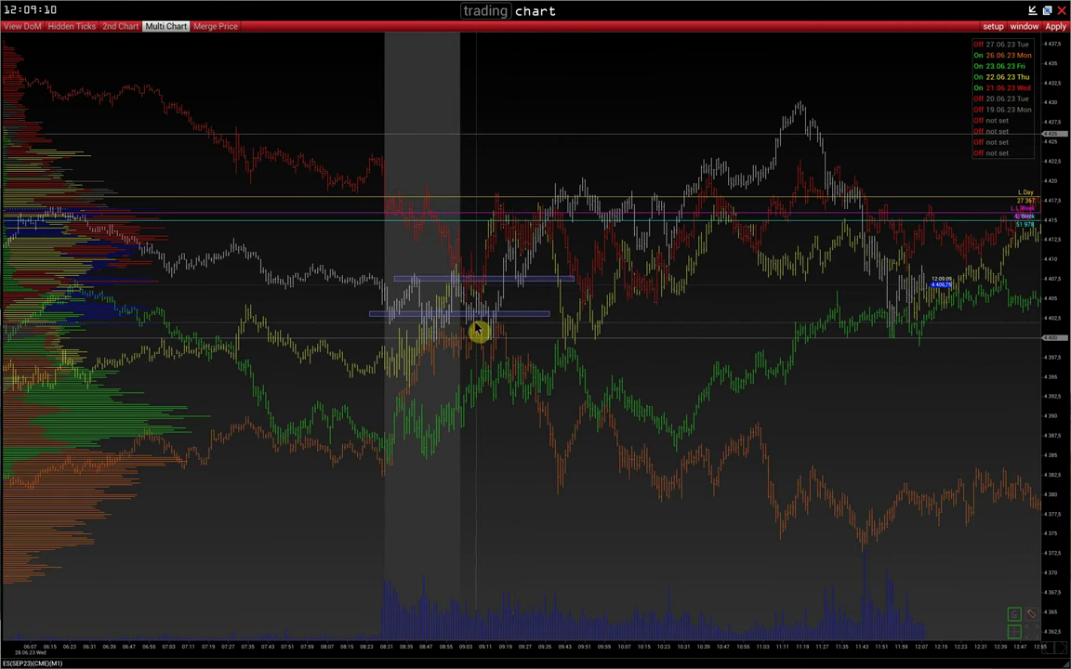
left_click(976, 43)
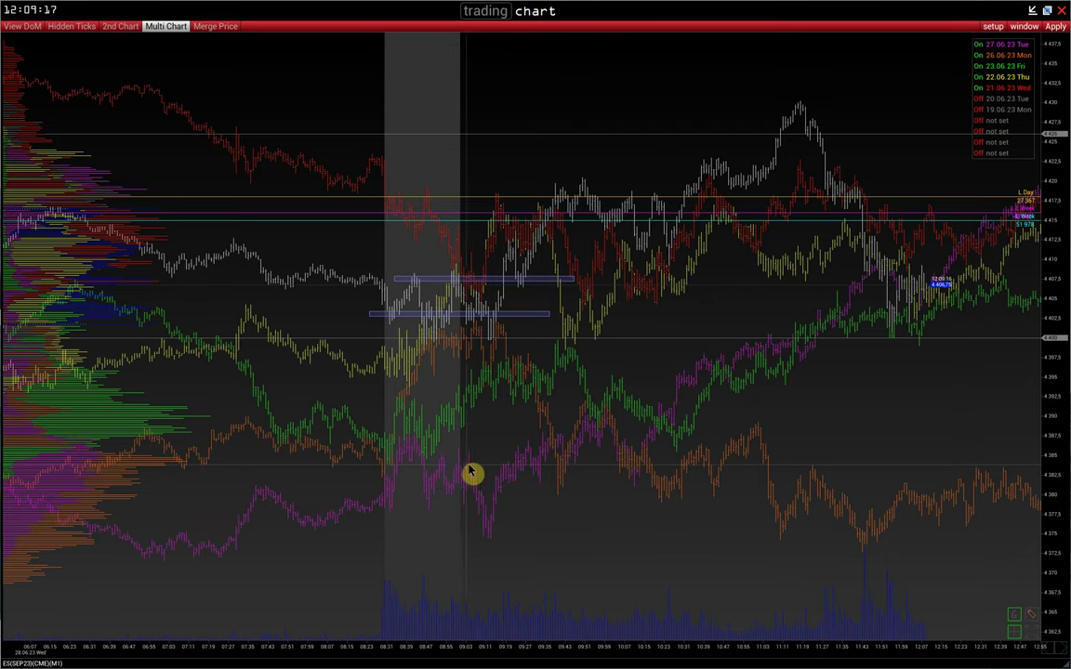
left_click(1046, 12)
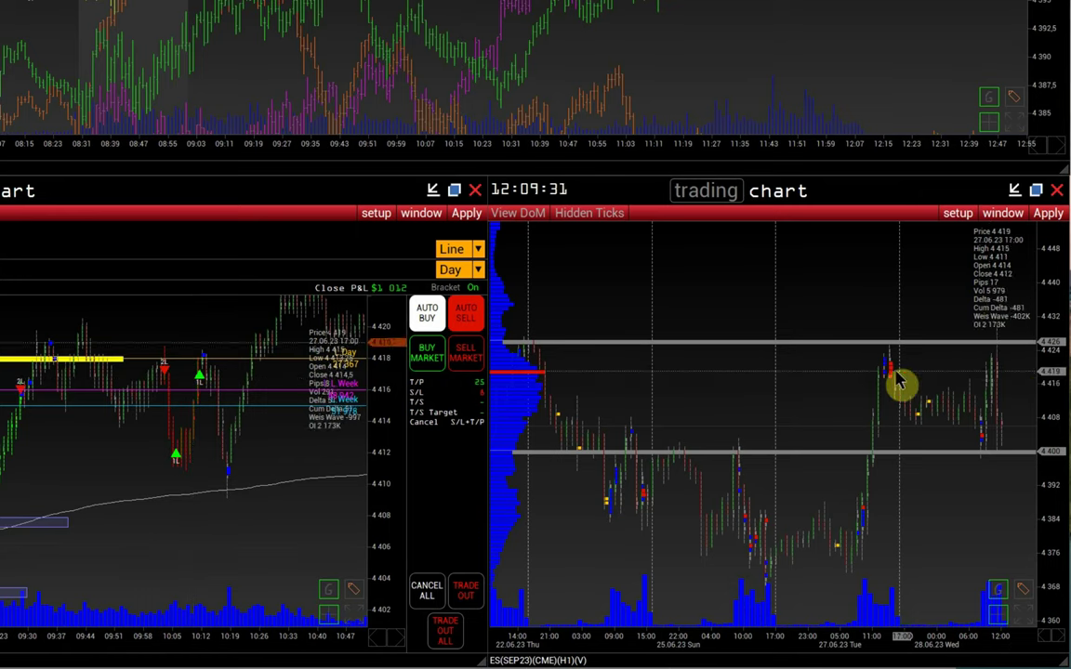
Mark the level at about 4 418 with a horizontal line on the H1 chart, and remove the orange 4 411,75 line from the M1 chart
left_click(1049, 377)
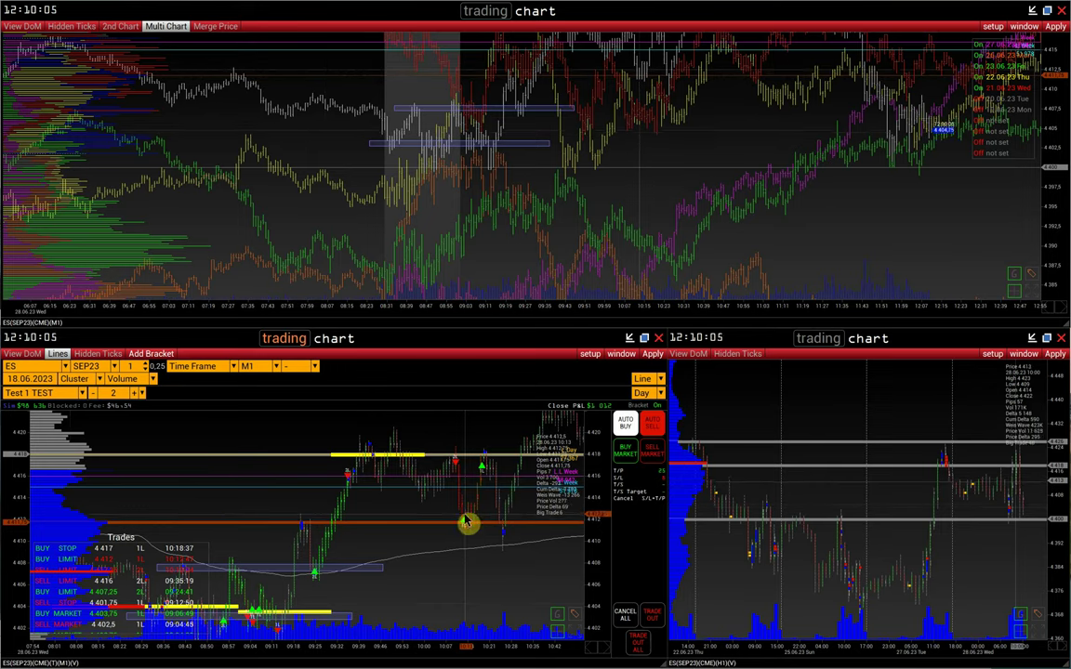
double_click(18, 526)
left_click(340, 602)
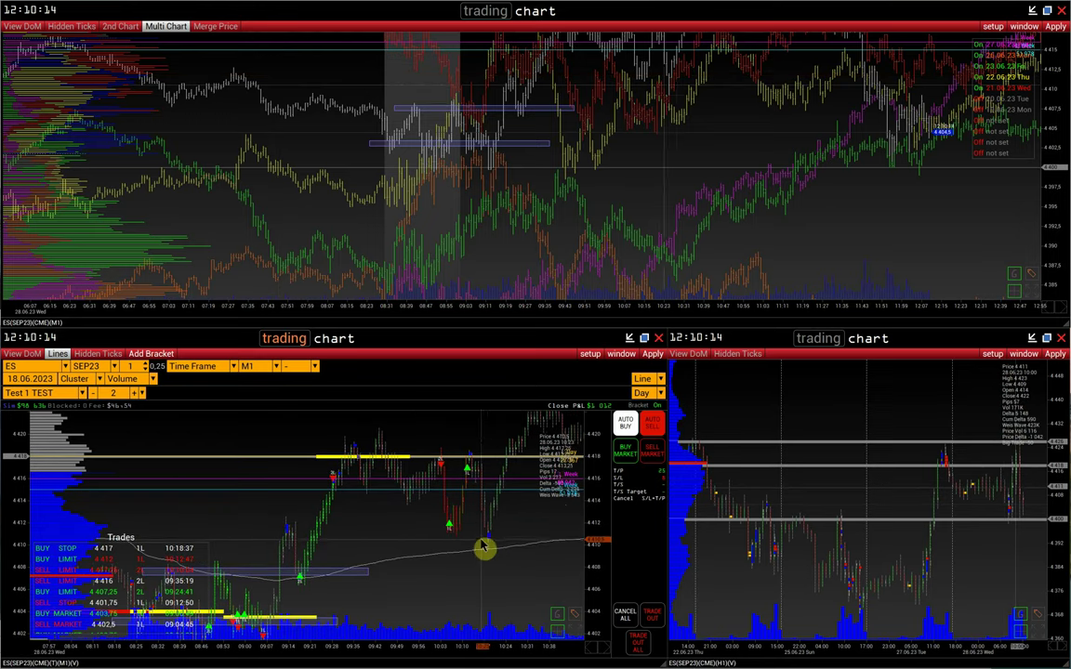
Examine the price action around the 4 418 level after the 10:18 trade on the M1 chart
left_click_drag(506, 462, 369, 575)
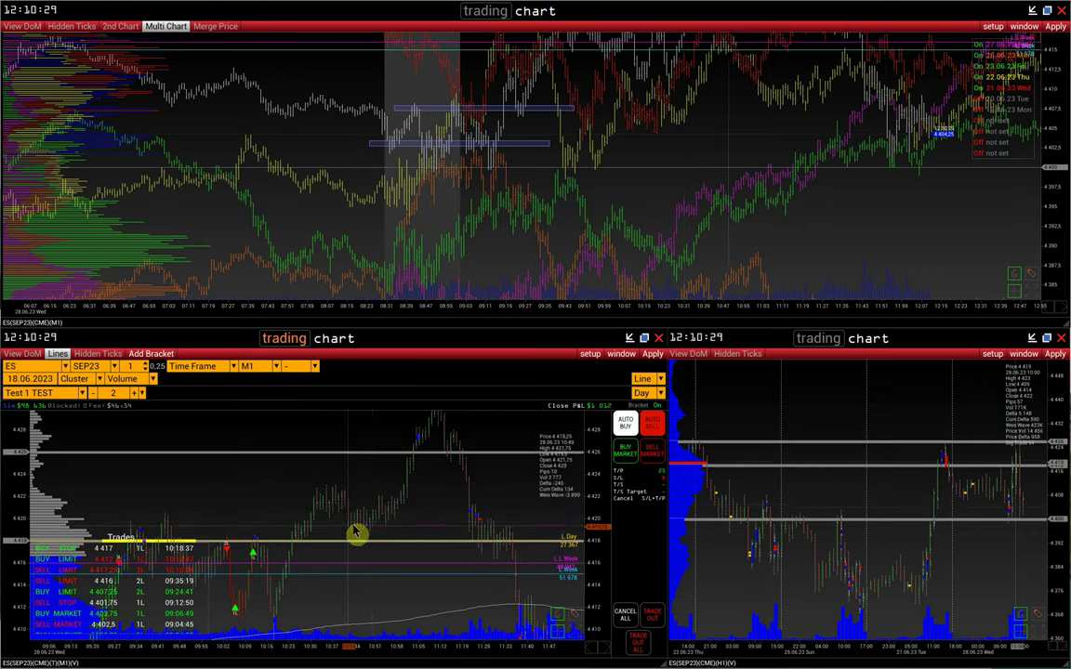
left_click_drag(340, 520, 329, 535)
left_click_drag(423, 552, 376, 502)
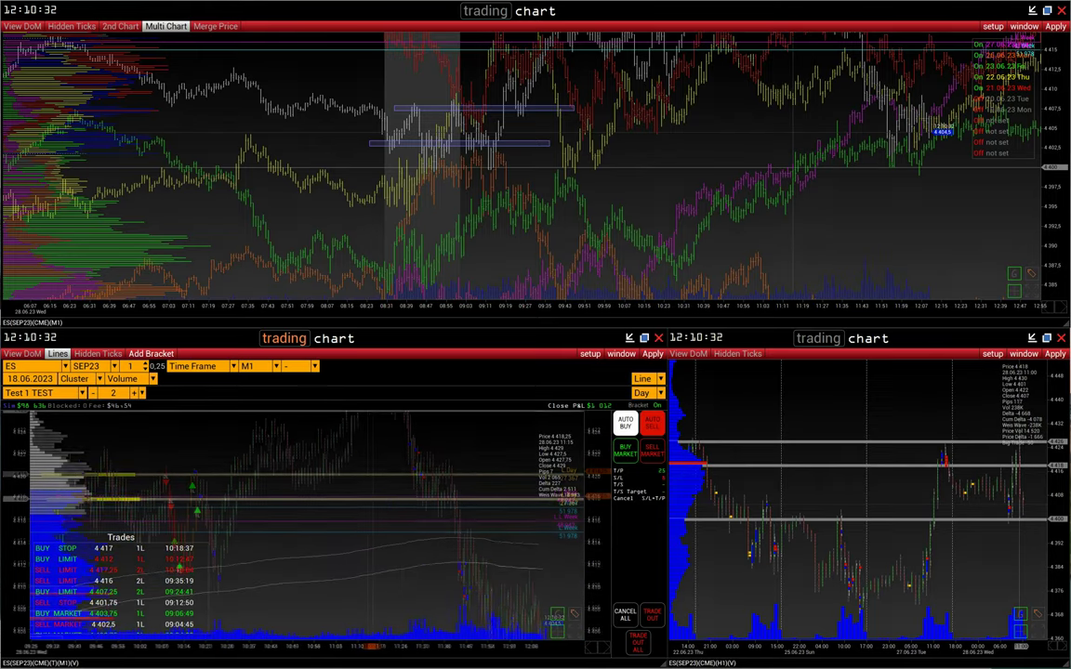